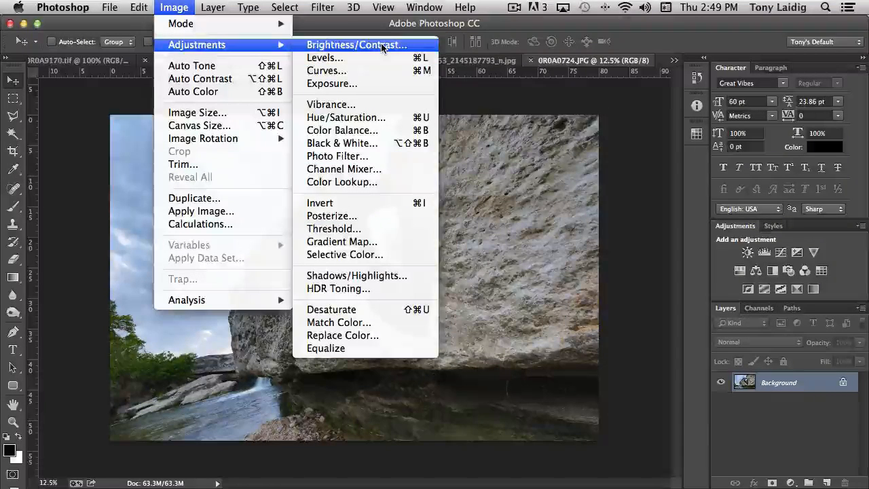
Try Brightness/Contrast on the photo, shifting brightness to -5 and back to 0, and contrast to -33 and back up to 4
click(382, 46)
drag(465, 178, 607, 135)
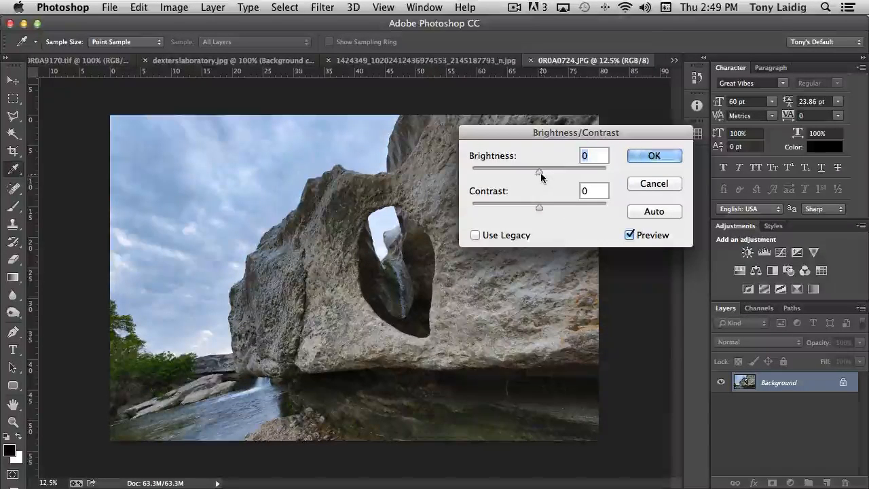
mouse_move(539, 172)
mouse_down()
mouse_move(576, 175)
mouse_move(504, 178)
mouse_move(537, 177)
mouse_up()
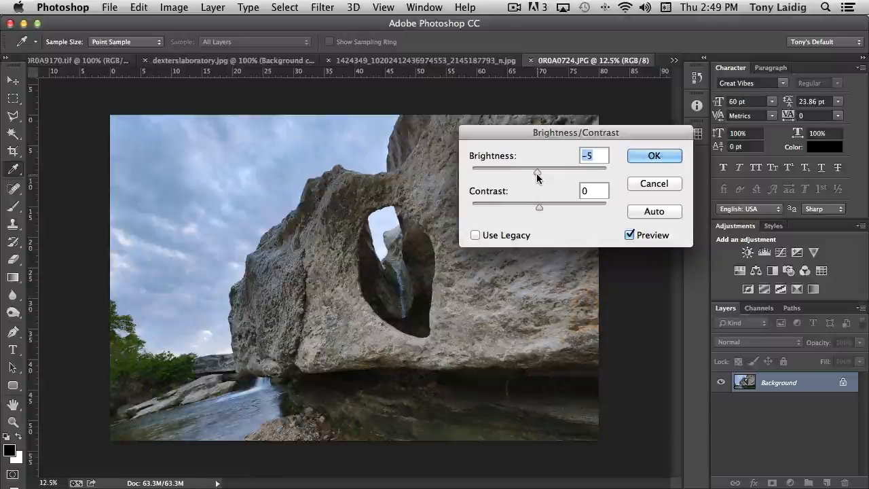
drag(536, 177, 539, 175)
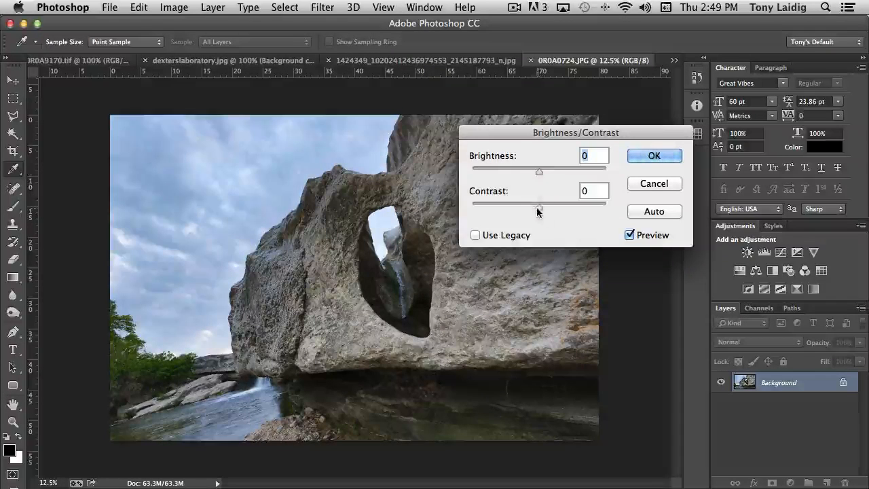
drag(537, 210, 484, 212)
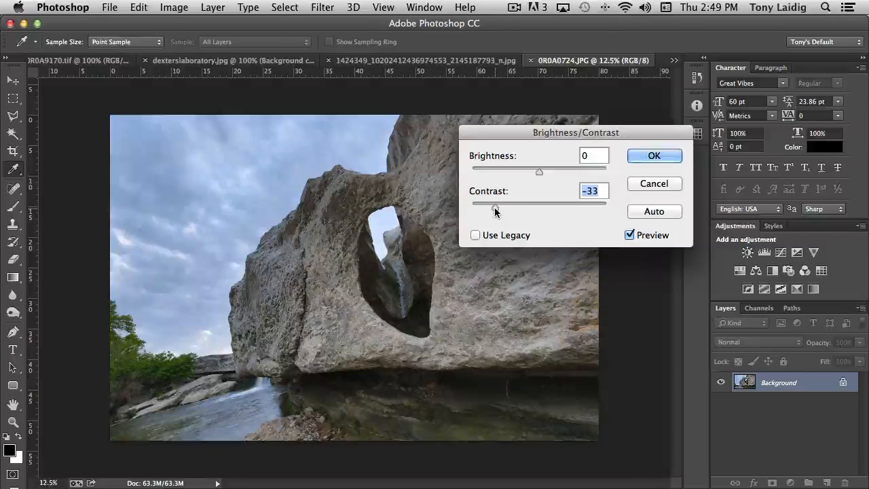
drag(495, 211, 540, 209)
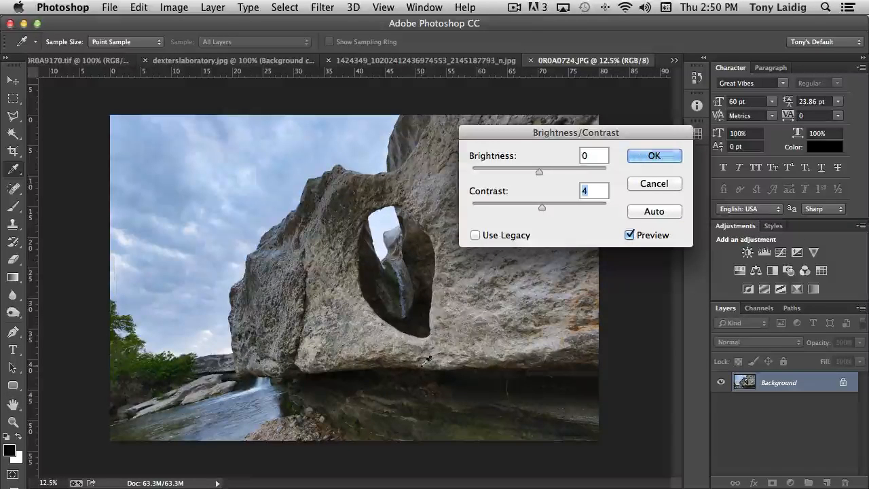
Try the automatic brightness and contrast correction with contrast lowered to 7, and discard the adjustment
click(654, 212)
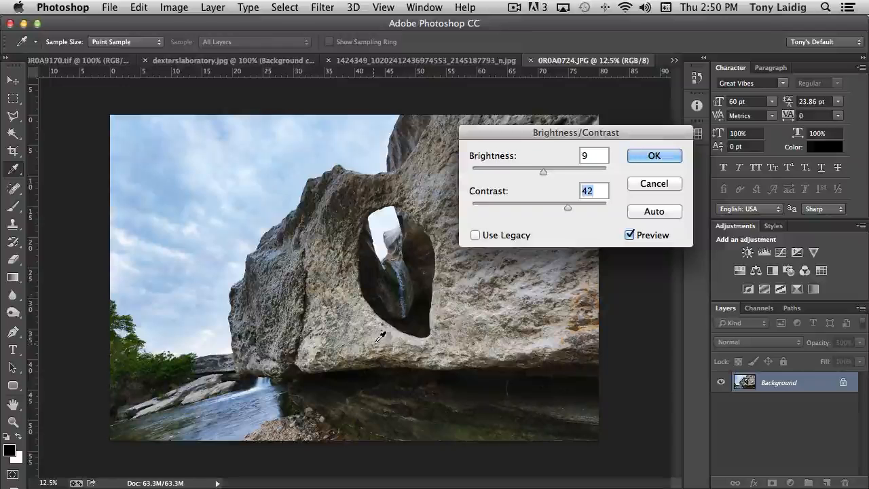
drag(567, 207, 549, 212)
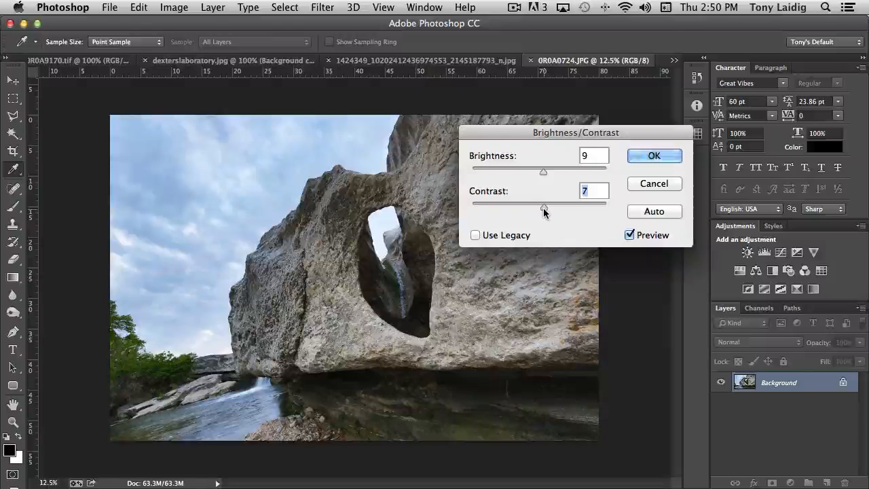
click(653, 187)
Open the Levels adjustment and examine its available presets and colour channels, keeping the Default preset and RGB channel
click(173, 7)
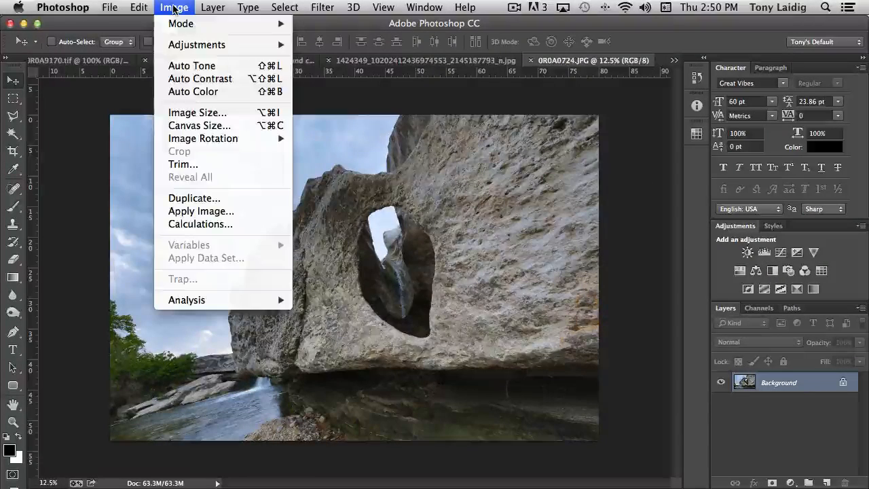
mouse_move(197, 45)
click(338, 60)
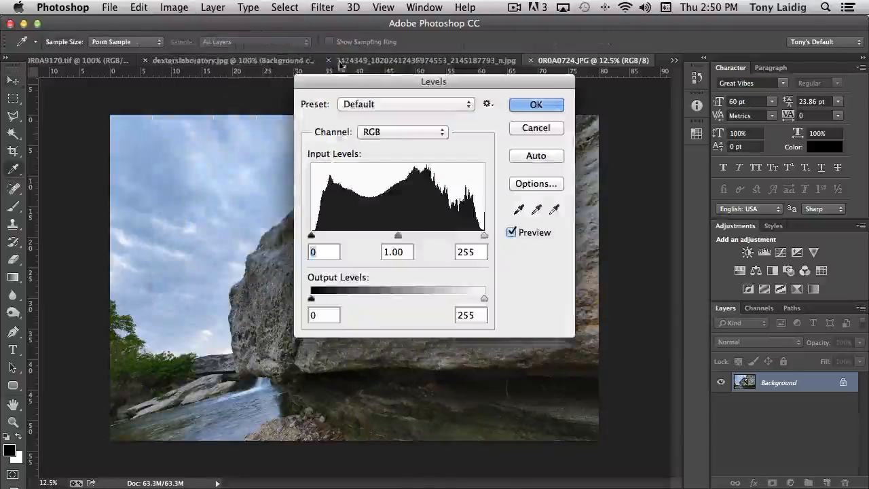
drag(421, 83, 531, 84)
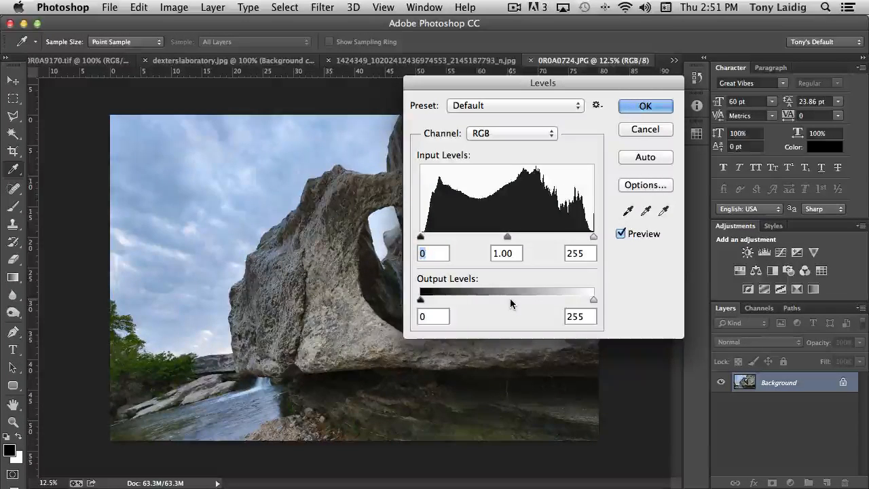
click(546, 107)
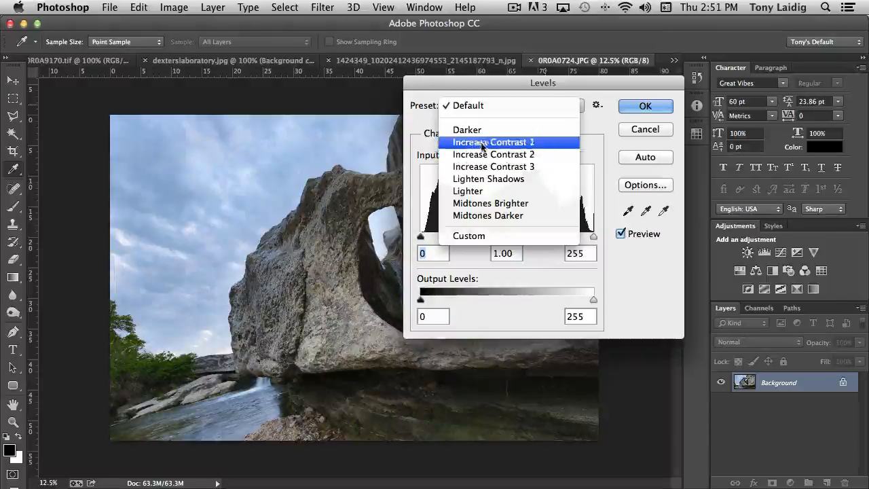
click(421, 126)
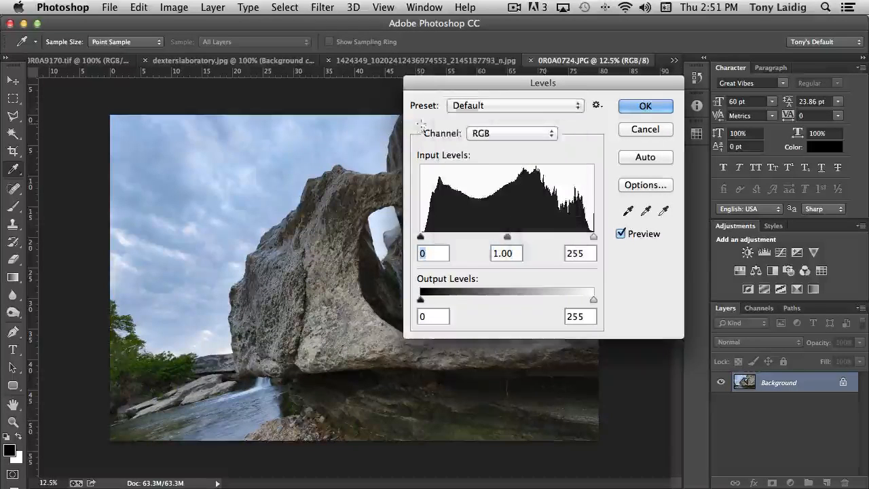
click(508, 136)
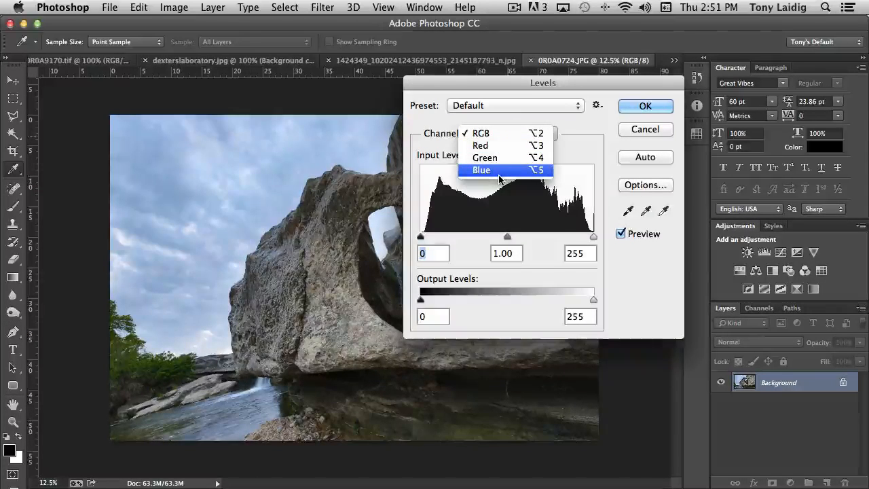
click(628, 267)
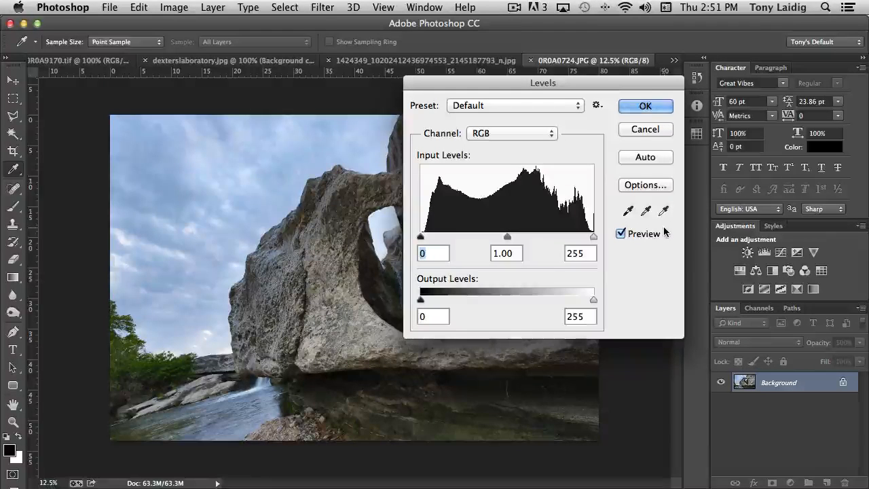
Check the target shadow colour and try the Levels black point on the dark rock opening and the lit rock face
double_click(628, 210)
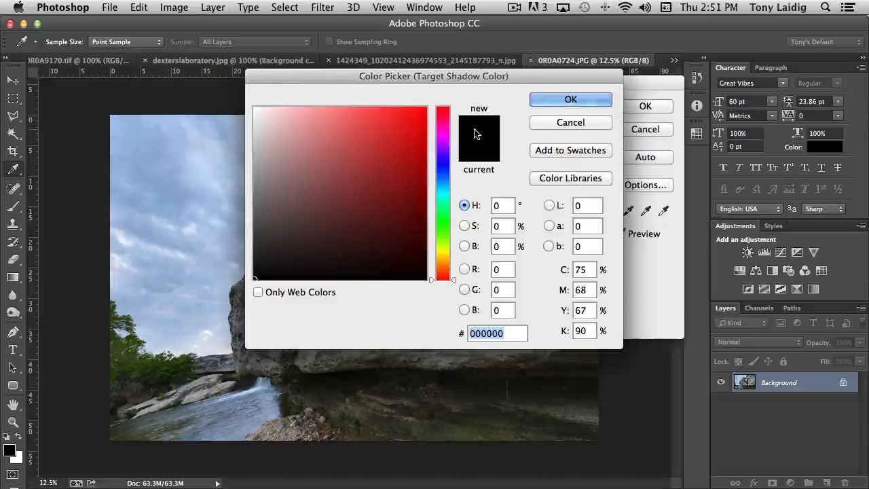
click(573, 123)
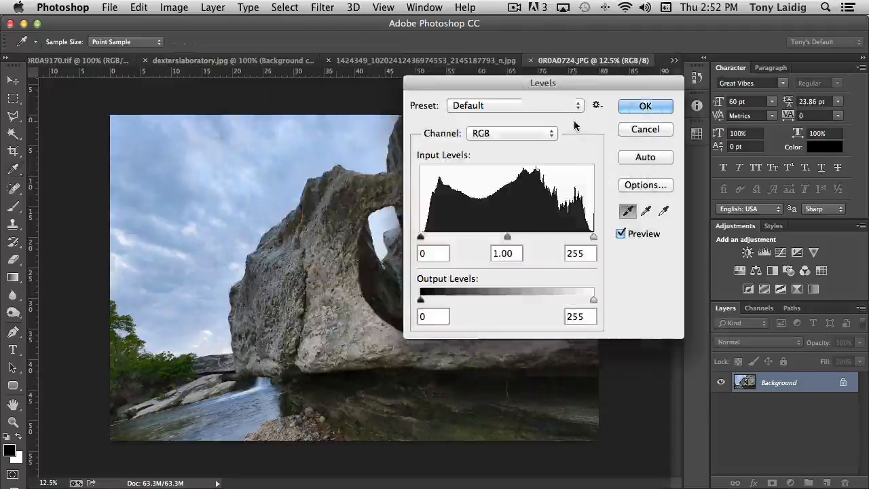
click(628, 213)
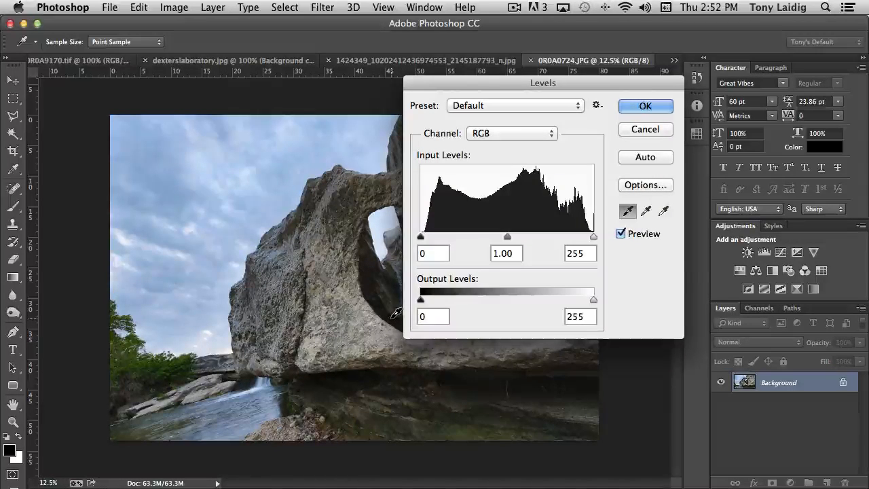
drag(460, 80, 657, 56)
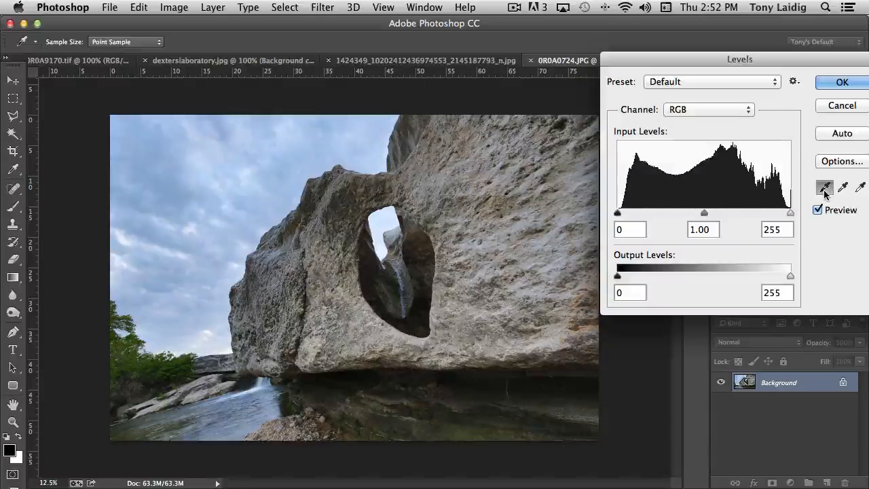
click(388, 316)
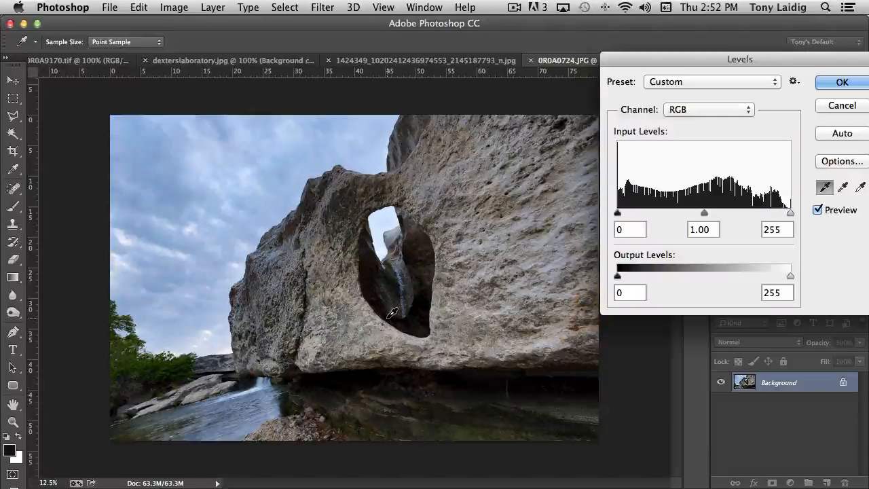
click(391, 313)
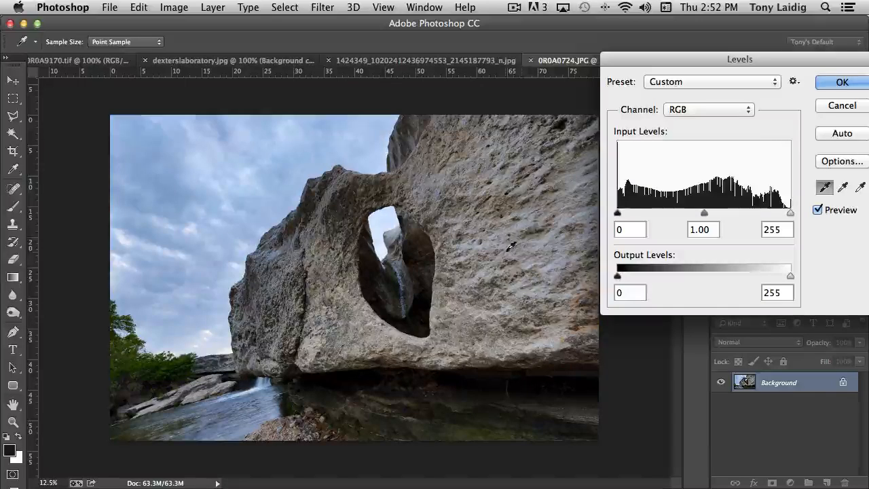
click(505, 241)
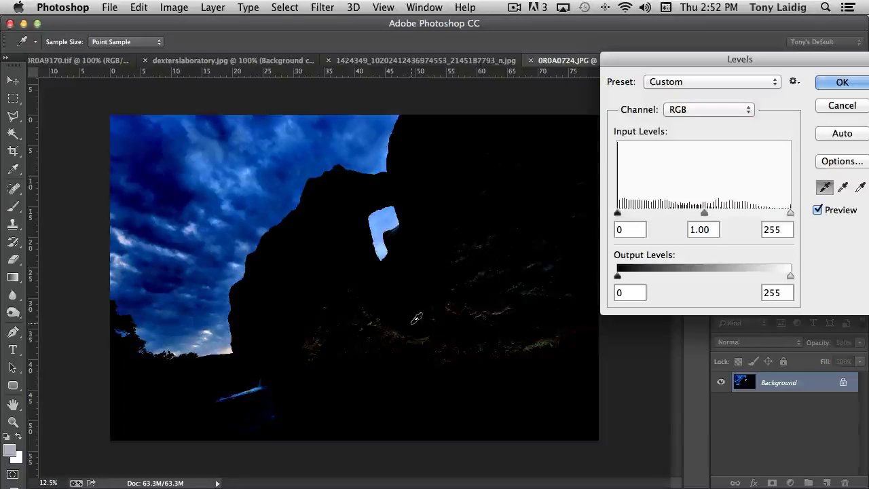
click(418, 318)
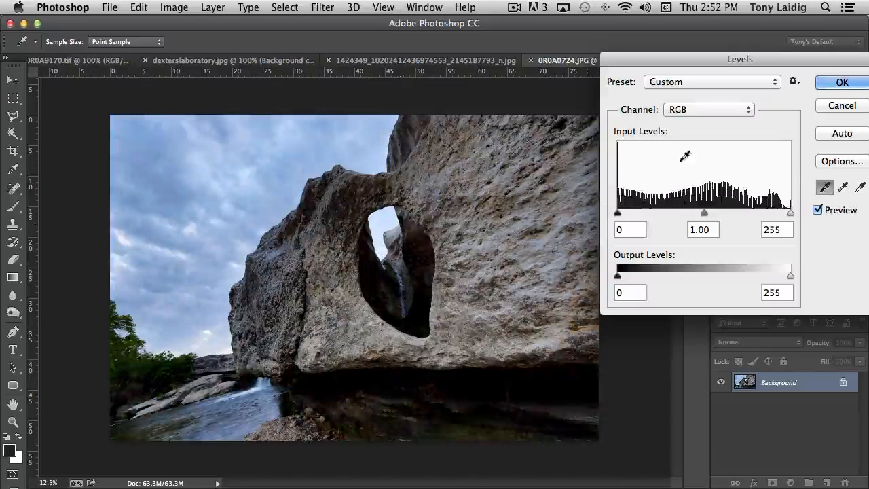
Set the white-point eyedropper's target highlight colour to the sky blue 98b6d8 sampled from the photo
drag(734, 59, 626, 50)
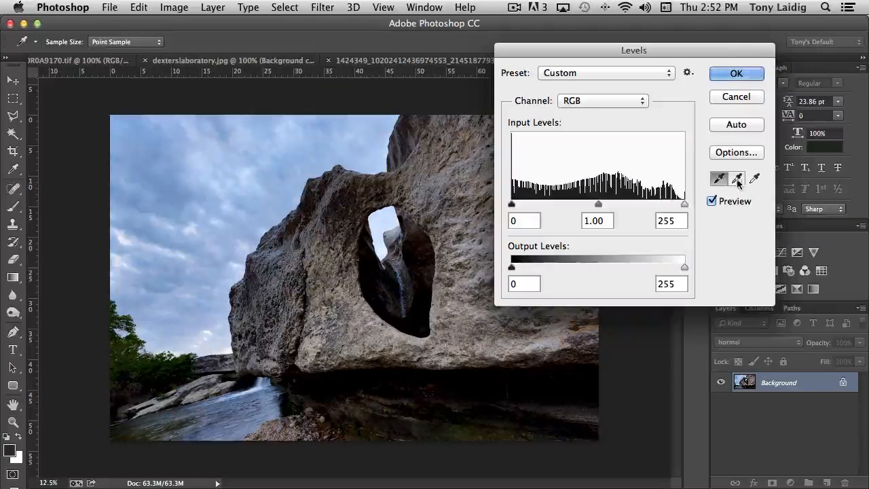
click(754, 178)
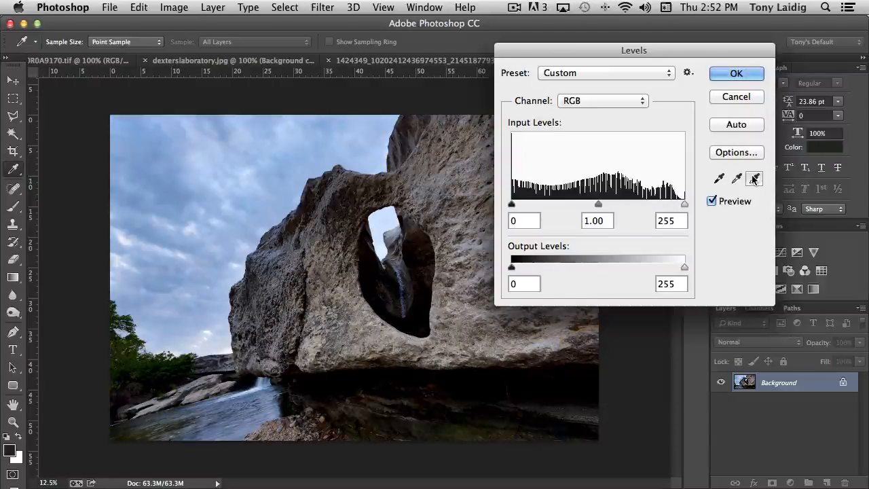
double_click(753, 179)
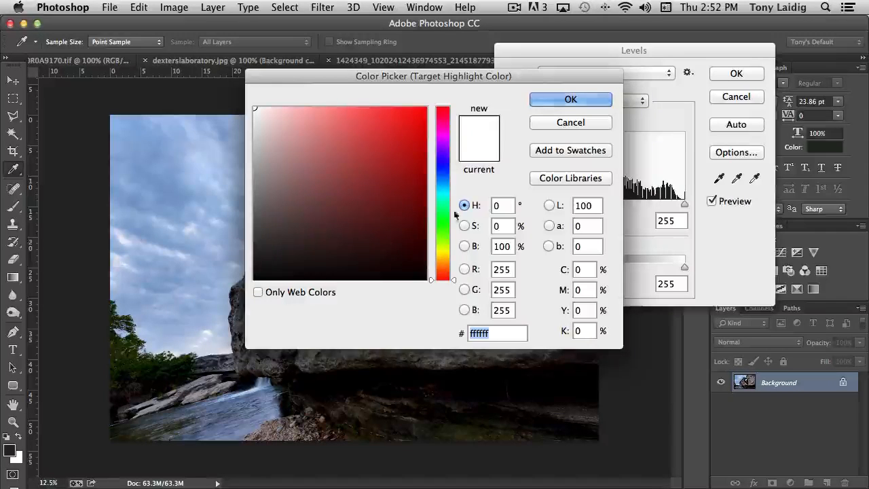
click(126, 234)
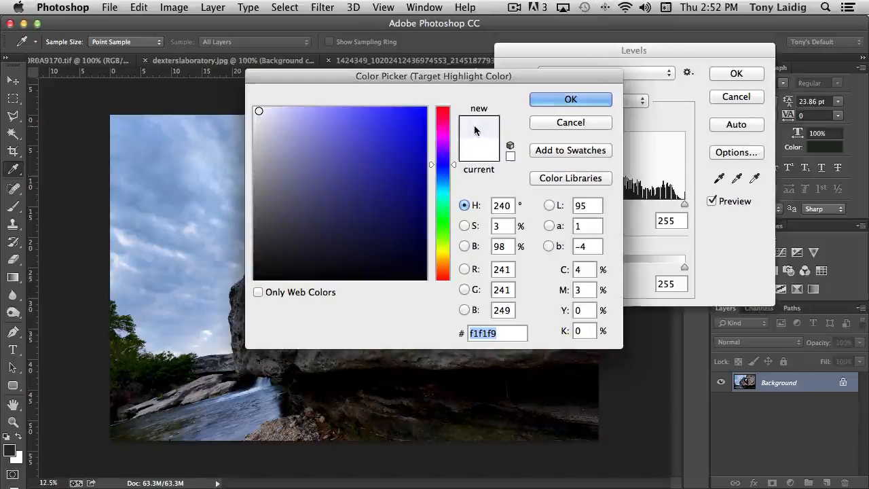
click(173, 207)
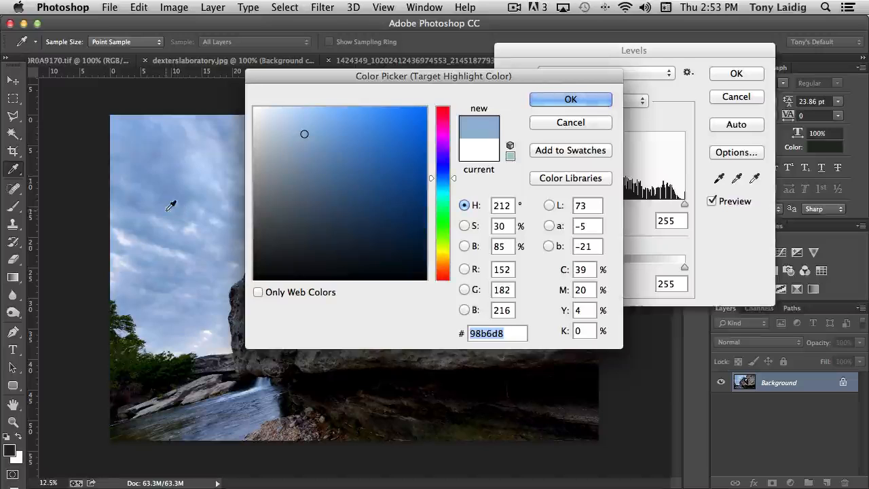
click(570, 100)
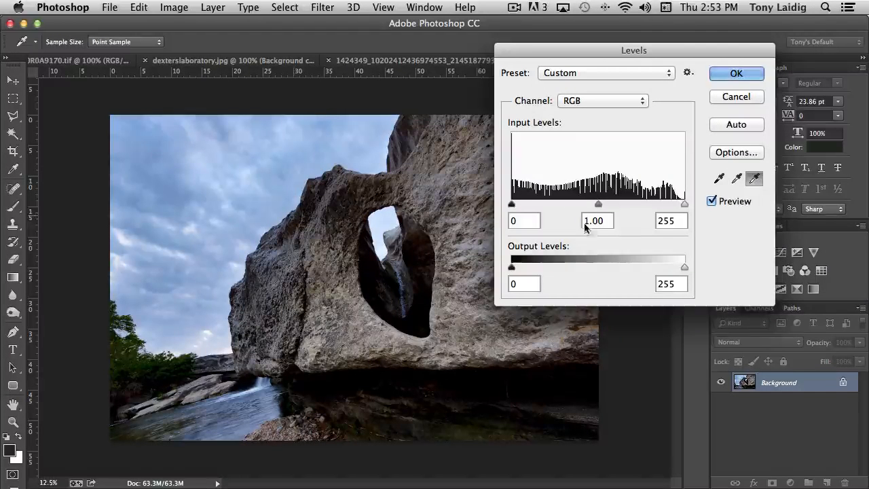
Try the Levels white point on several spots of the rock face and on the sky, and discard the adjustment
click(448, 187)
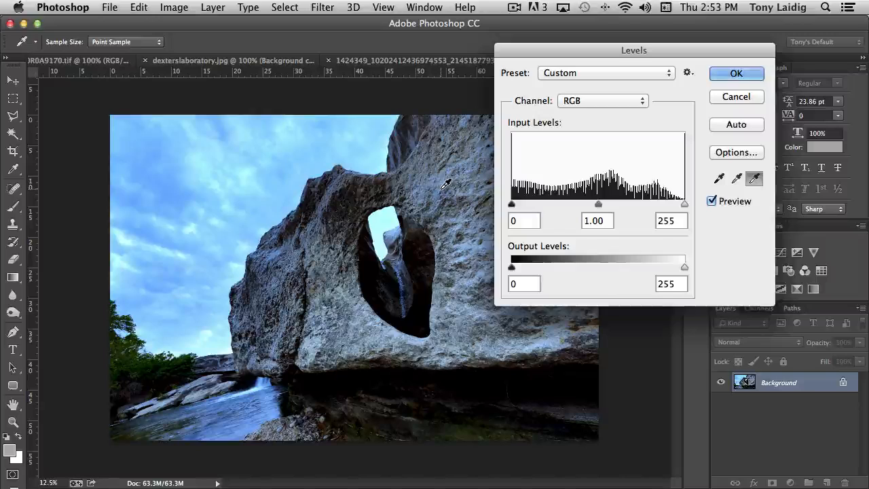
click(483, 273)
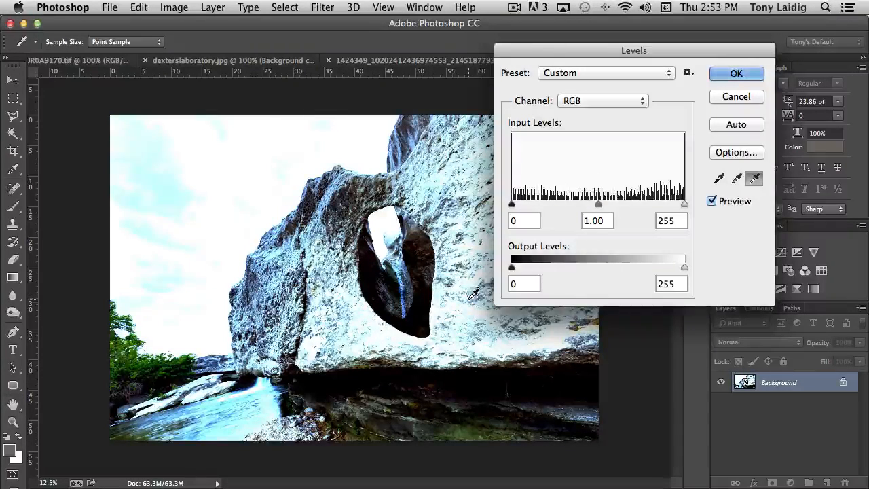
click(475, 294)
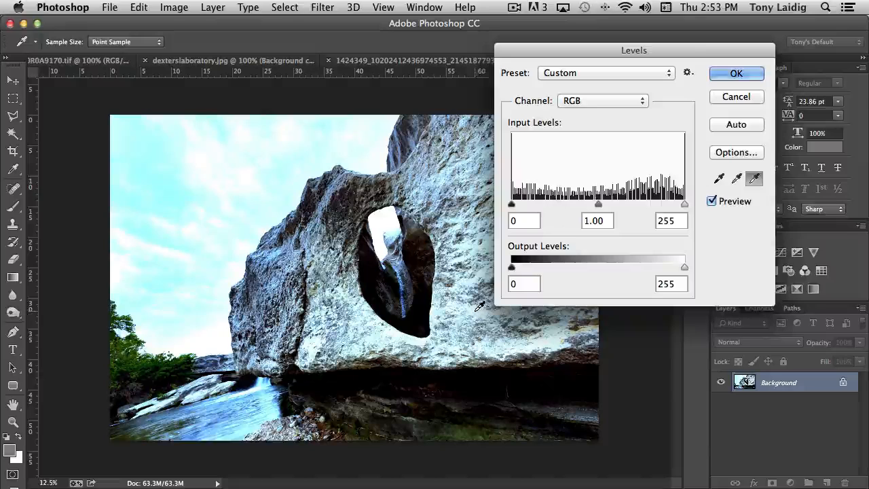
click(173, 283)
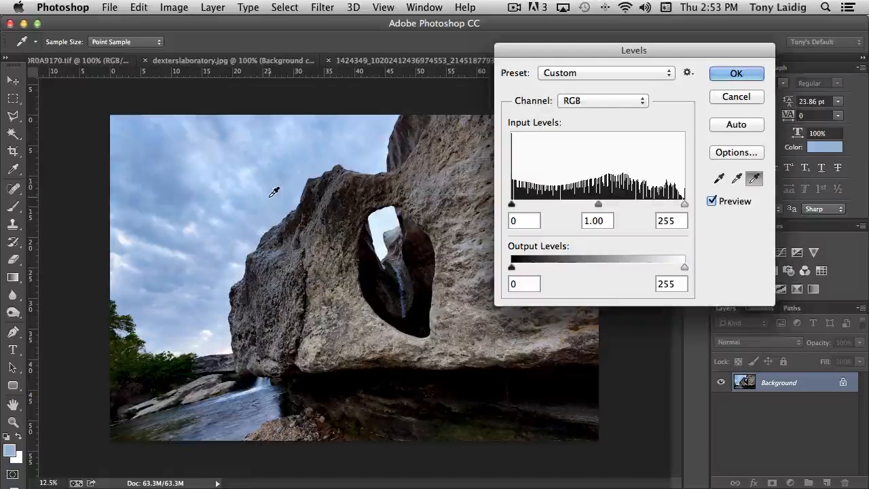
click(736, 97)
Reopen the Levels adjustment and try the RGB shadow, highlight and midtone input sliders, leaving them at 0, 255 and 1.00
click(174, 7)
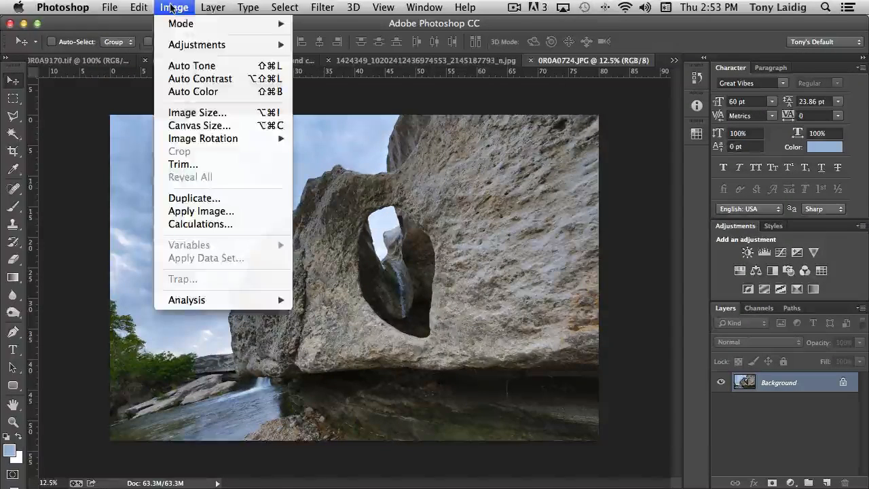
mouse_move(183, 24)
mouse_move(265, 45)
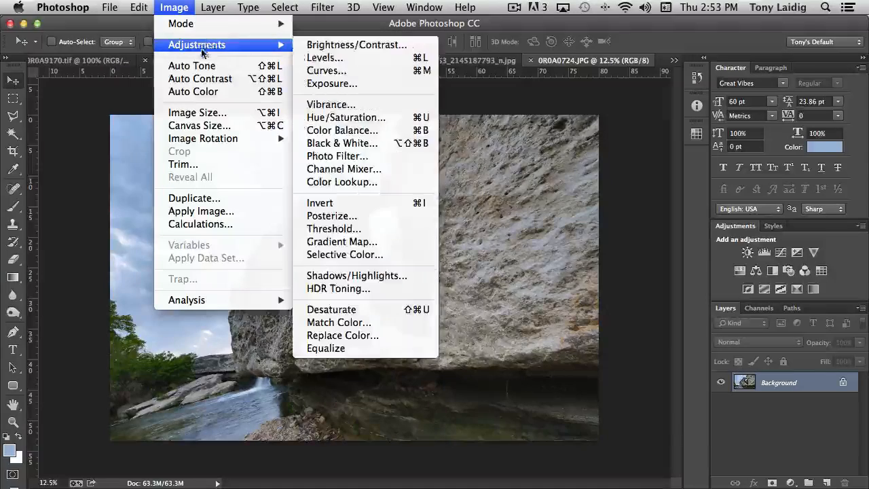
click(325, 58)
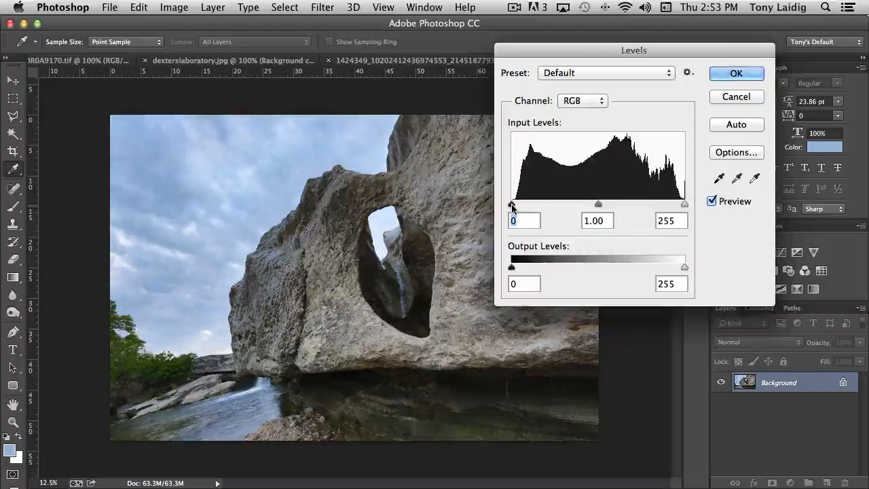
mouse_move(512, 207)
mouse_down()
mouse_move(562, 208)
mouse_move(511, 207)
mouse_up()
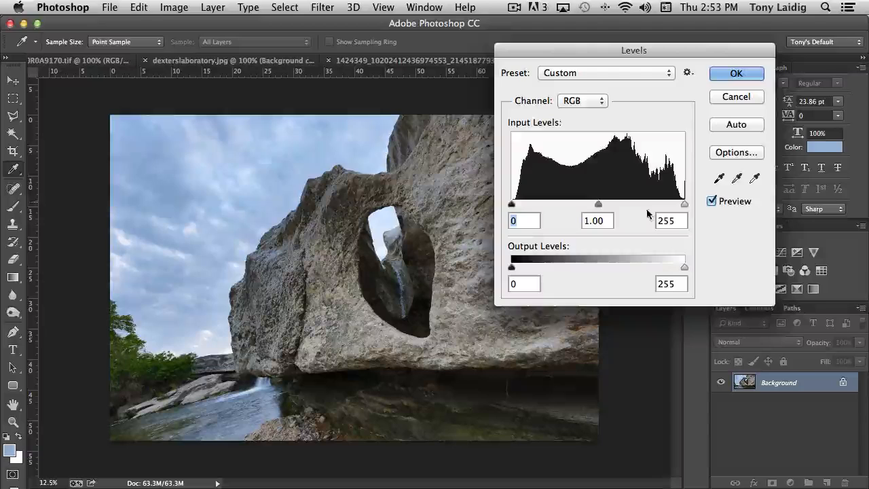
click(684, 204)
mouse_move(684, 204)
mouse_down()
mouse_move(646, 205)
mouse_move(690, 202)
mouse_up()
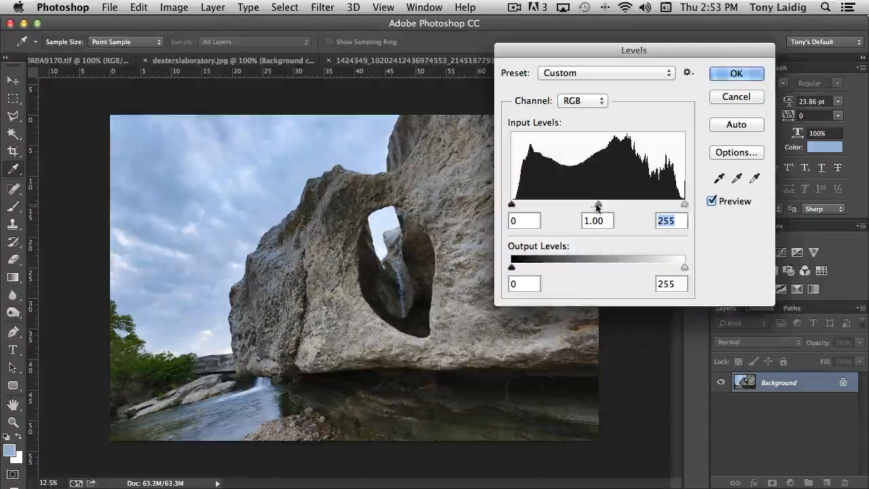
mouse_move(598, 206)
mouse_down()
mouse_move(574, 204)
mouse_move(617, 205)
mouse_move(573, 204)
mouse_move(598, 203)
mouse_up()
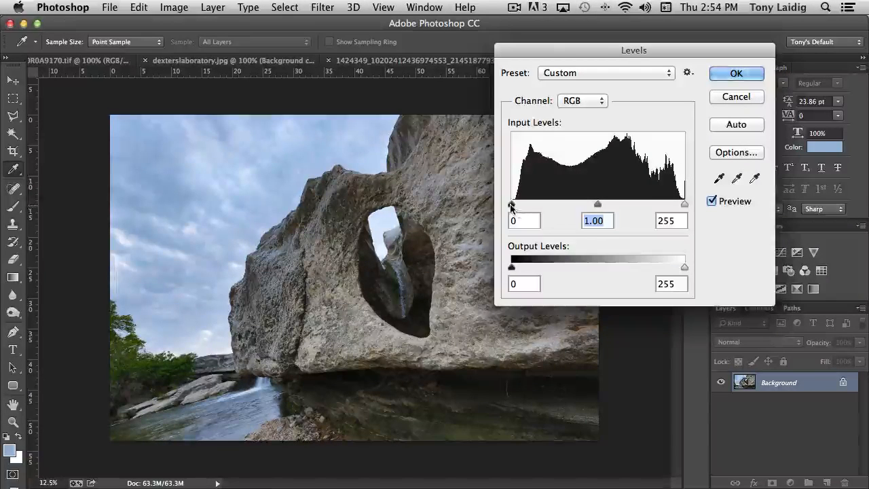
Try raising the RGB shadow input level to 14, 19 and 29, and return it to 0
drag(511, 206, 521, 207)
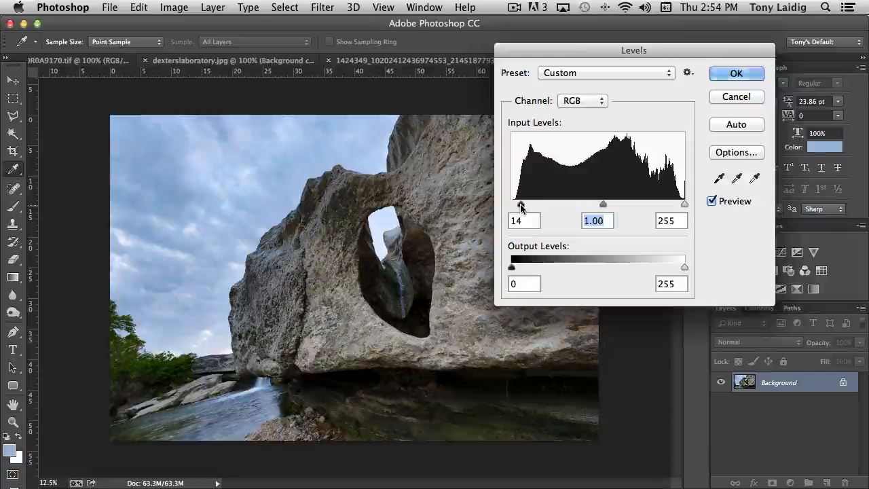
click(520, 205)
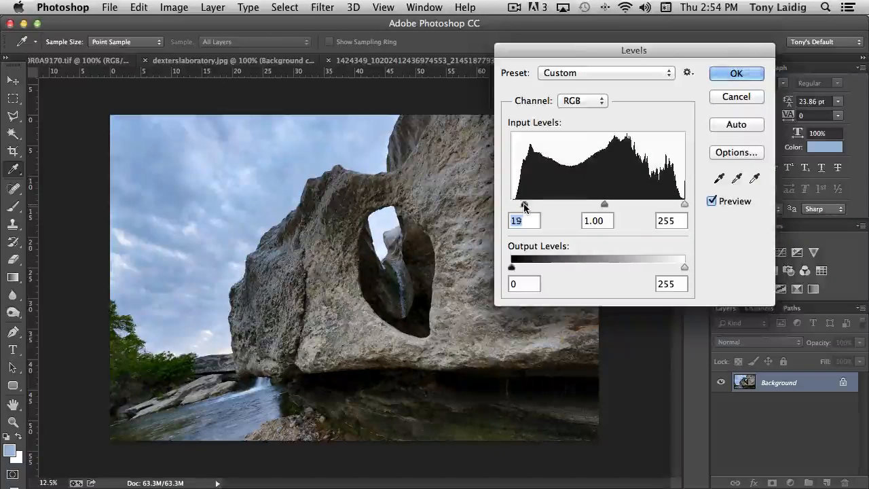
drag(524, 205, 531, 207)
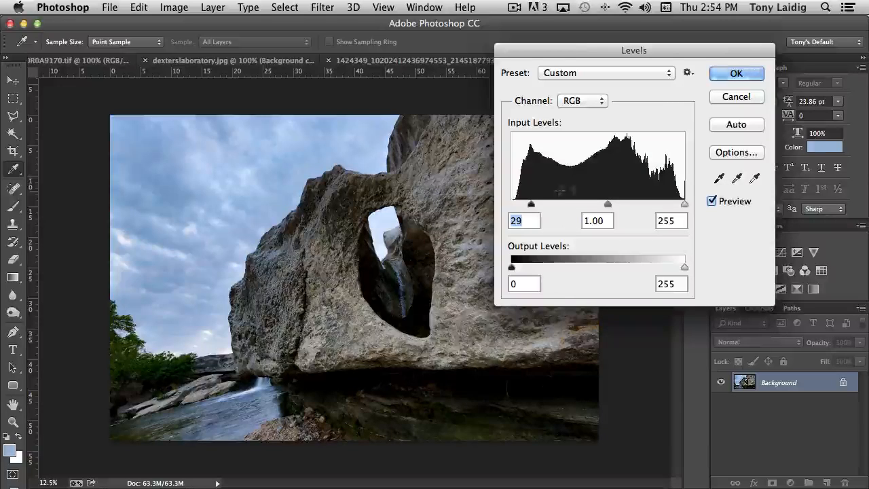
drag(531, 204, 511, 204)
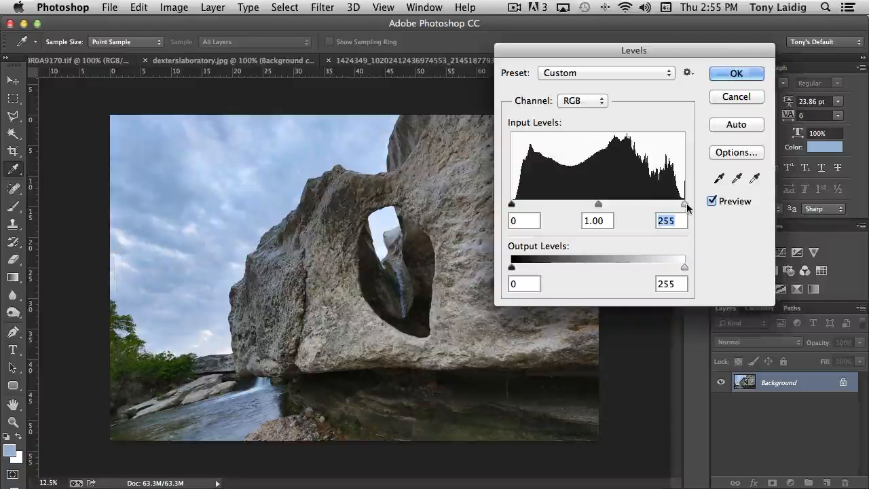
Try lowering the RGB highlight input level to 229 and 205, and return it to 255
drag(686, 203, 667, 204)
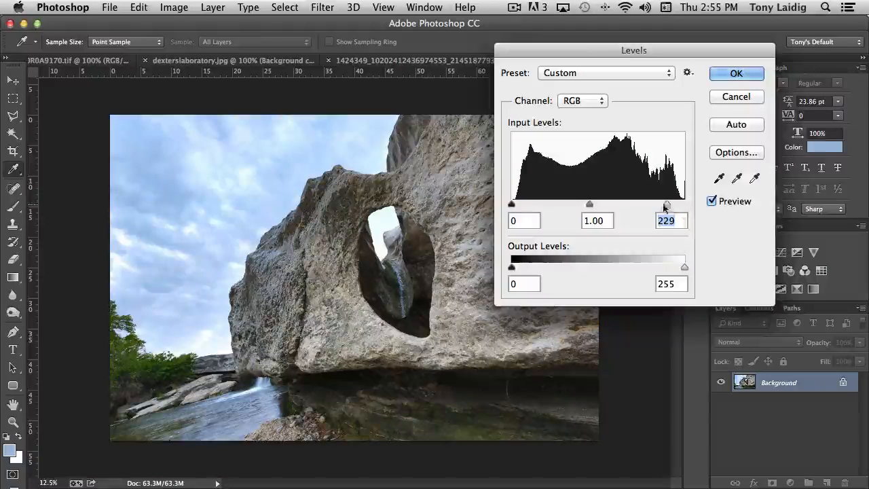
drag(664, 204, 650, 205)
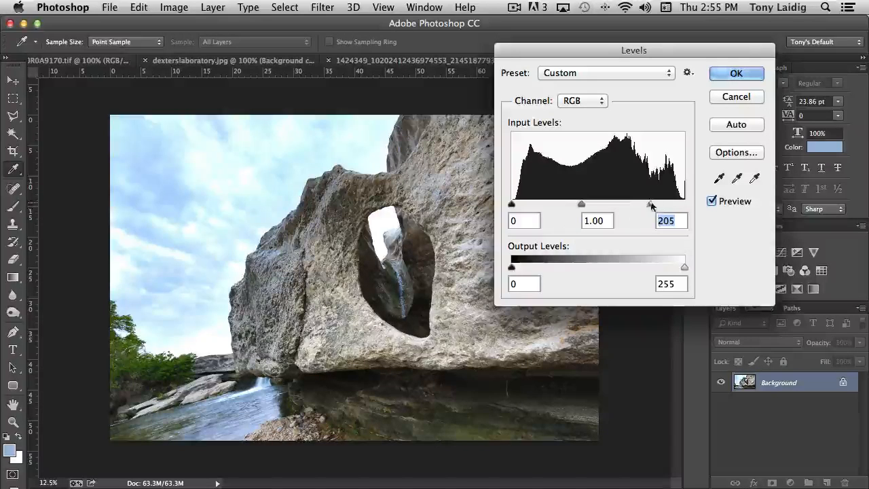
drag(650, 204, 684, 203)
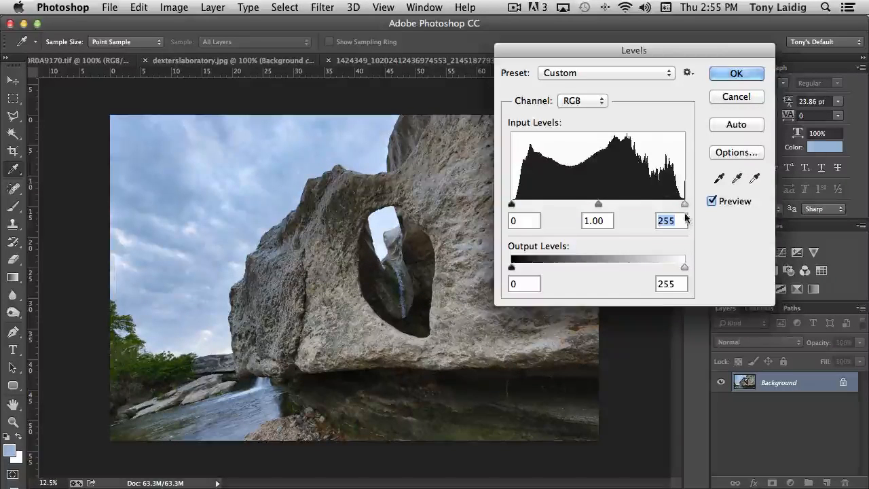
Try the white output level, a black output level of 73 and the midtones, and return them to 255, 0 and 1.00
mouse_move(684, 266)
mouse_down()
mouse_move(633, 265)
mouse_move(700, 260)
mouse_move(648, 266)
mouse_move(684, 266)
mouse_up()
click(669, 285)
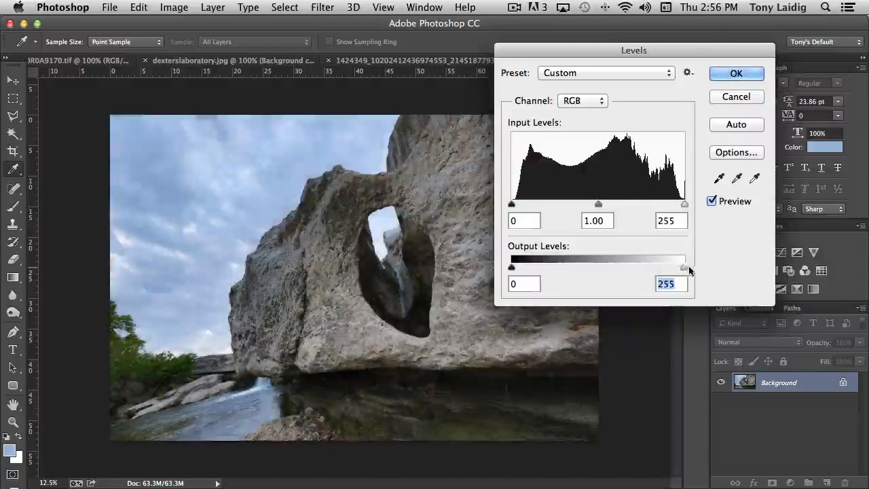
drag(514, 269, 561, 269)
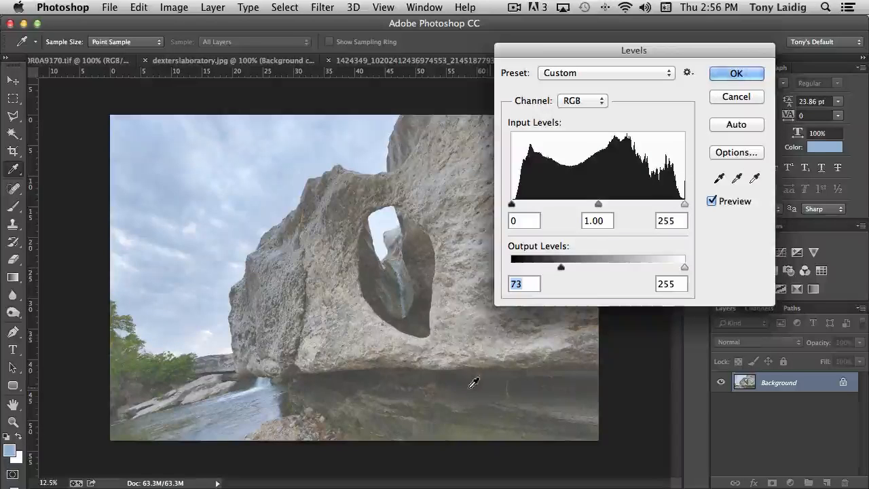
drag(562, 269, 511, 268)
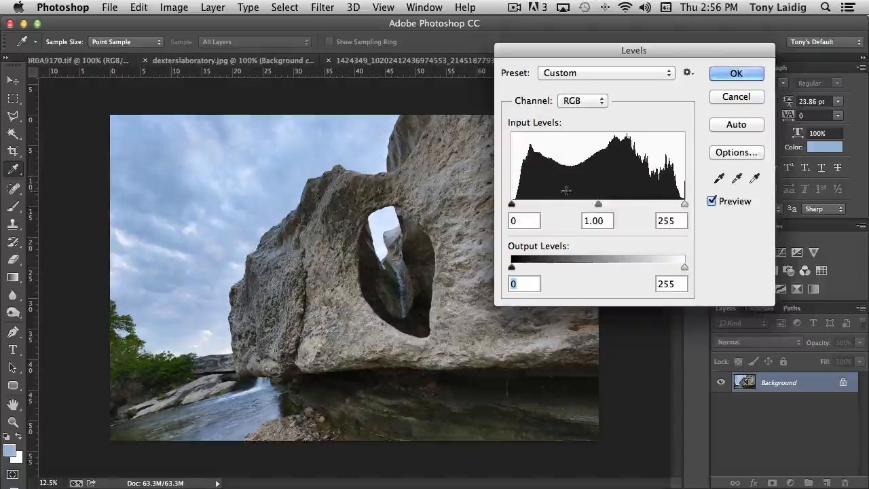
mouse_move(600, 205)
mouse_down()
mouse_move(577, 203)
mouse_move(630, 202)
mouse_move(597, 205)
mouse_up()
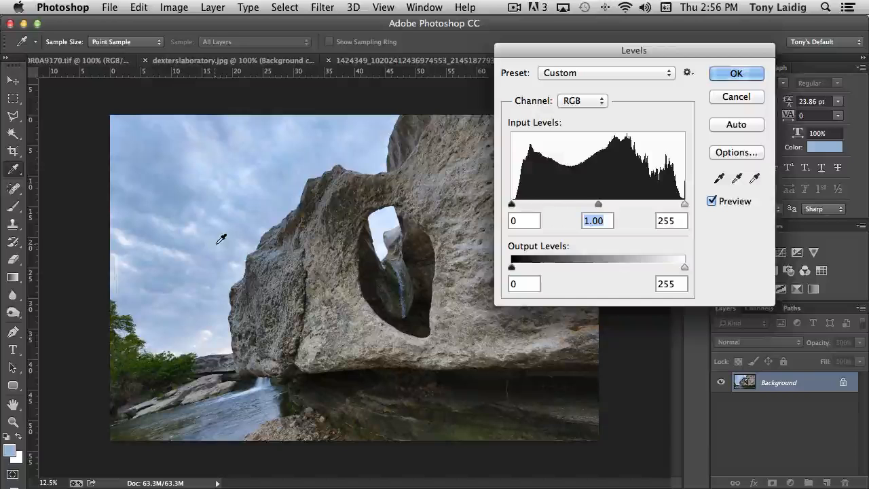
Switch Levels to the Blue channel, try midtones of 1.57 and 0.45, and set the midtone input to 0.78
click(574, 102)
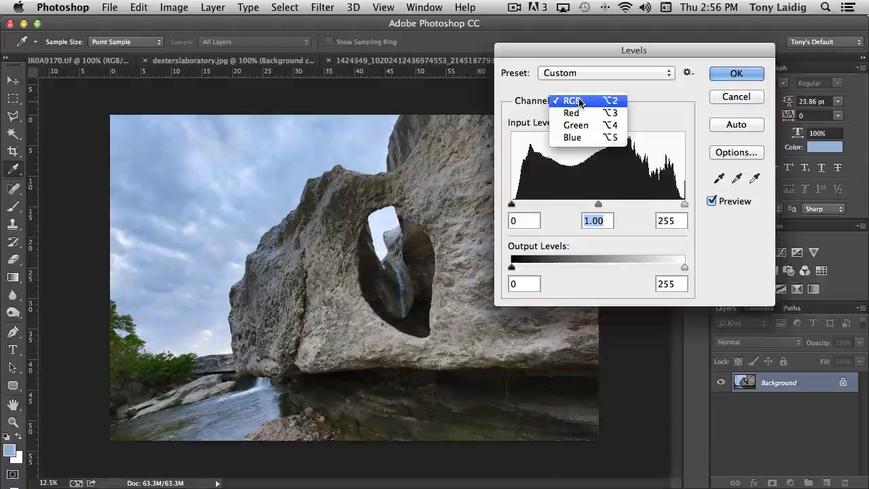
click(578, 137)
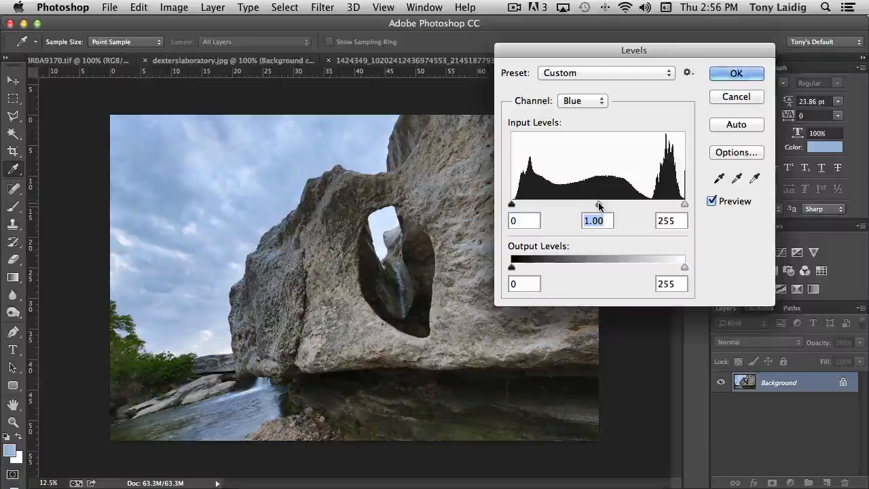
drag(598, 202, 569, 201)
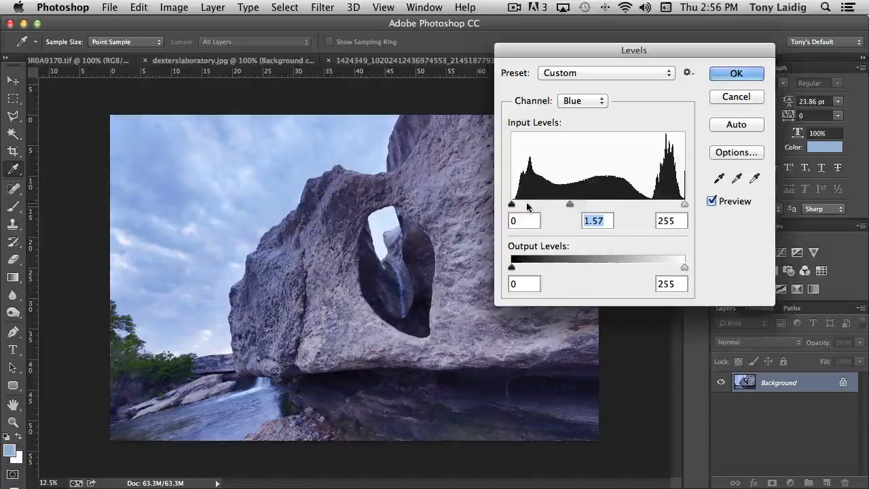
drag(571, 204, 637, 201)
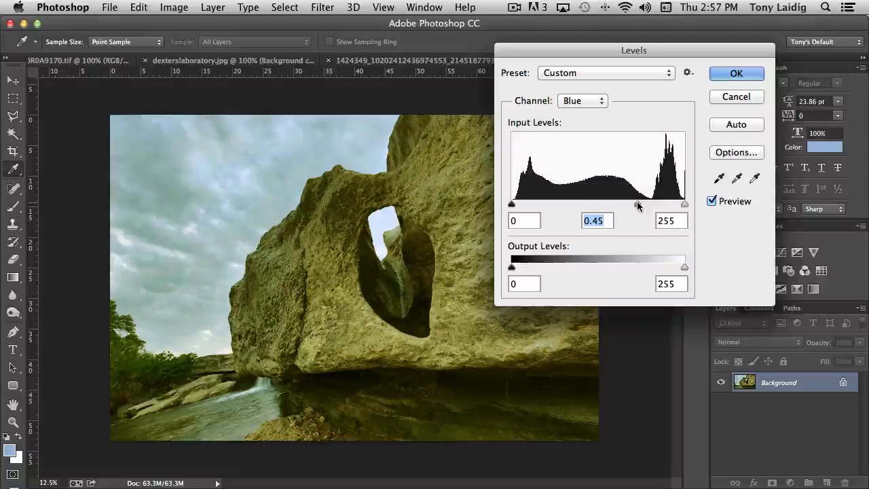
drag(637, 200, 611, 209)
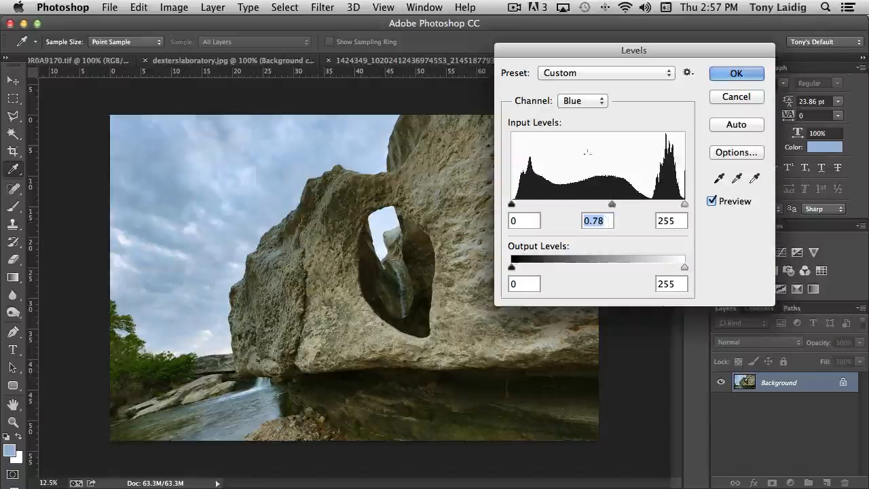
Adjust the Green channel in Levels to a shadow input of 3 and a midtone input of 0.97
click(577, 102)
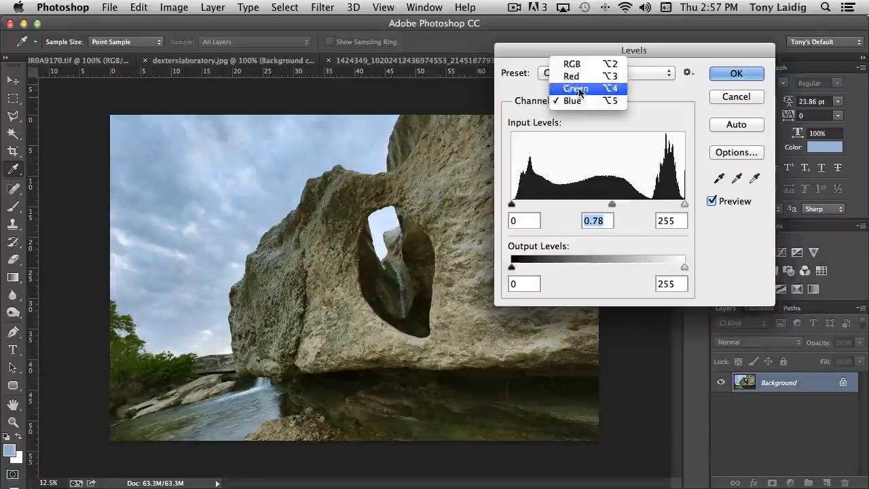
click(580, 88)
mouse_move(684, 204)
mouse_down()
mouse_move(669, 204)
mouse_move(689, 203)
mouse_up()
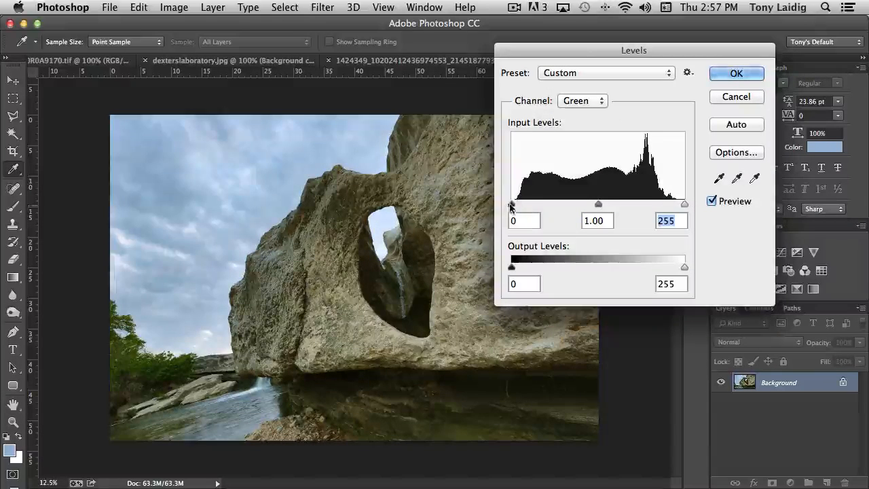
mouse_move(511, 204)
mouse_down()
mouse_move(524, 205)
mouse_move(514, 203)
mouse_up()
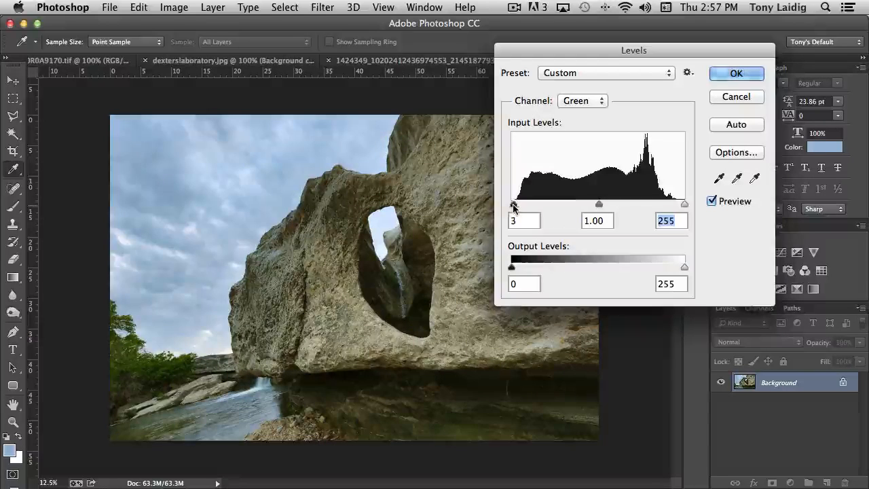
drag(604, 203, 599, 204)
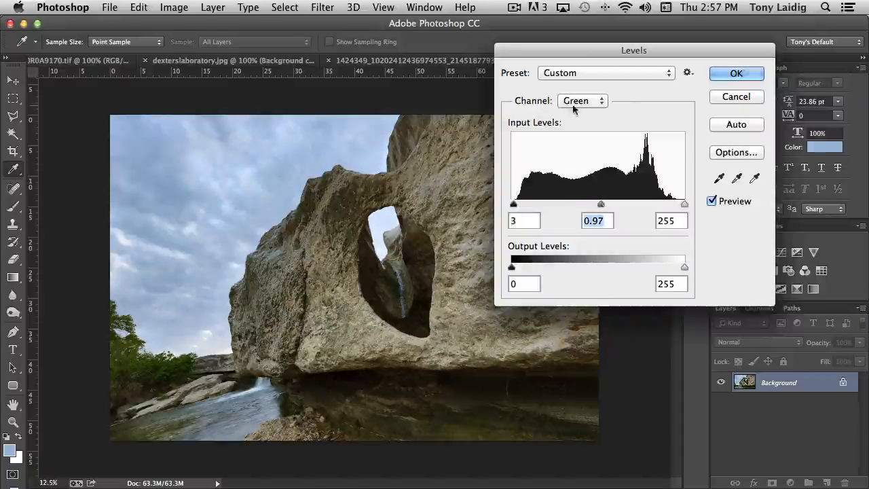
Set the Red channel's midtone input level to 1.09, keeping its highlight input at 255
click(577, 102)
click(577, 89)
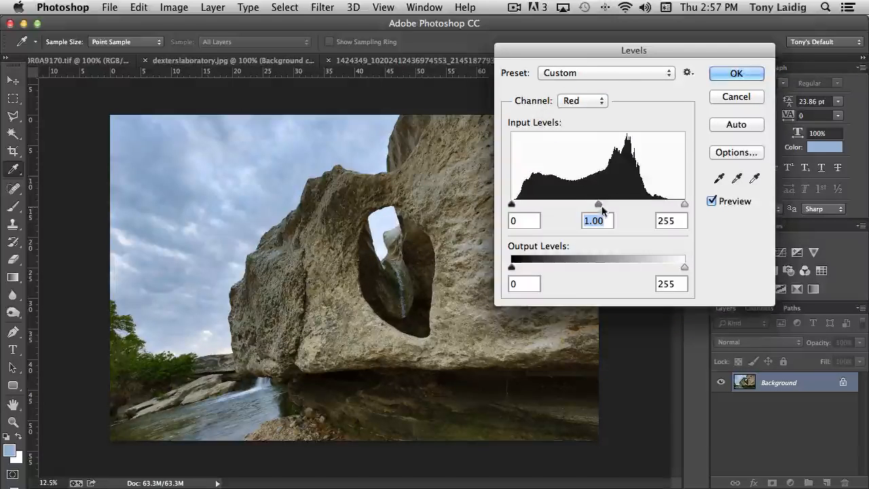
mouse_move(684, 204)
mouse_down()
mouse_move(666, 204)
mouse_move(684, 204)
mouse_up()
mouse_move(589, 205)
mouse_down()
mouse_move(610, 205)
mouse_move(593, 206)
mouse_up()
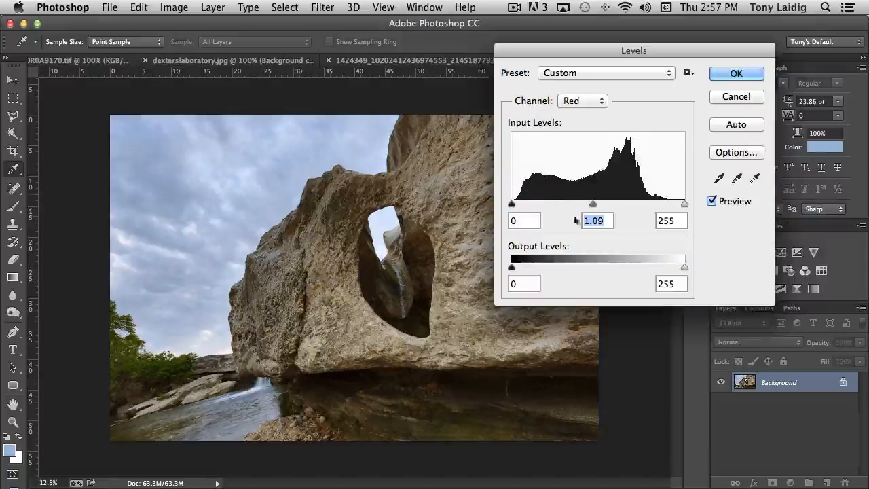
Toggle the Levels preview off and on several times to compare the photo before and after the channel adjustments
click(712, 201)
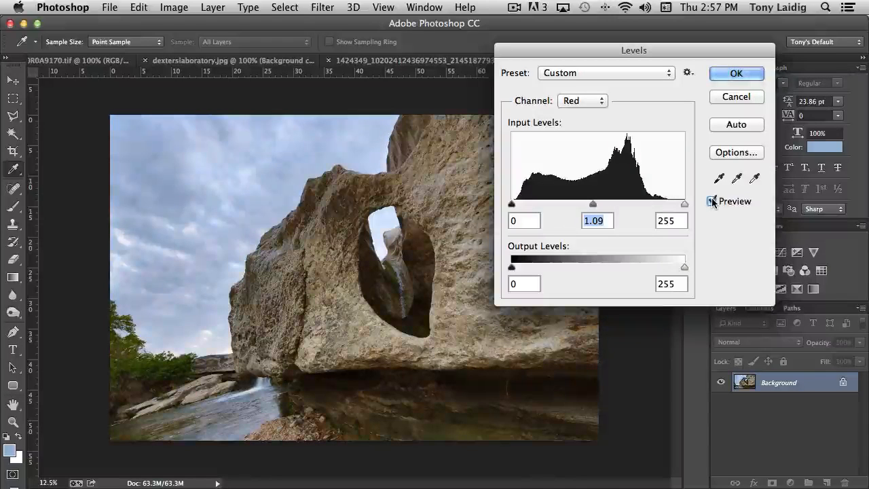
click(712, 201)
click(712, 201)
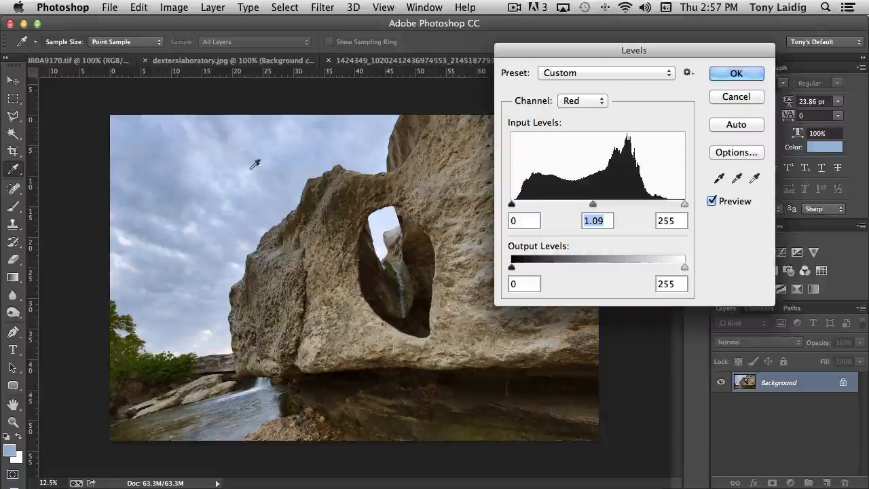
click(712, 201)
click(712, 201)
click(712, 202)
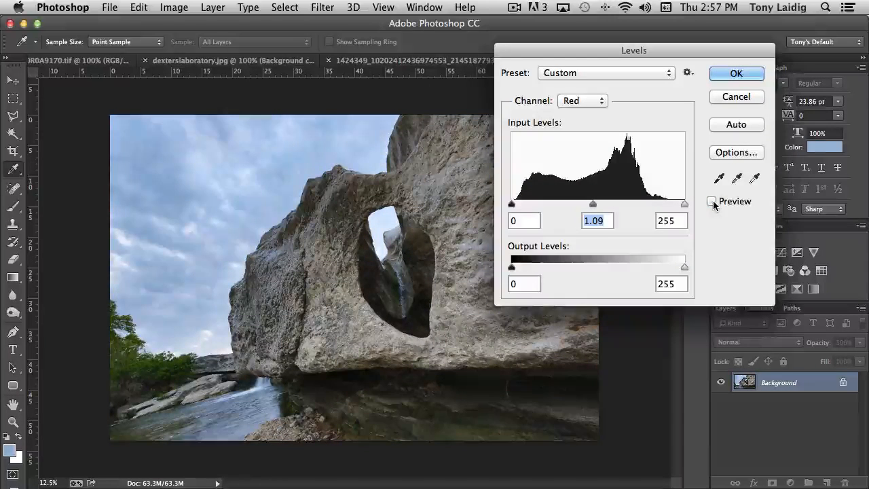
click(713, 201)
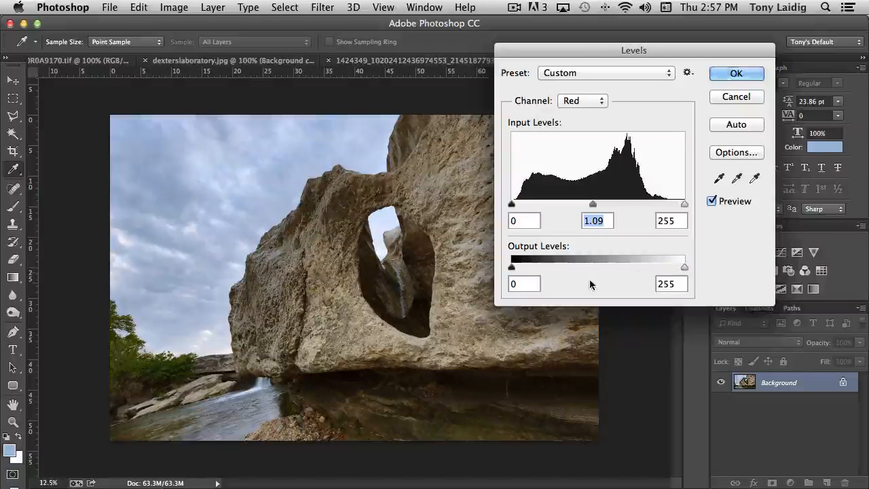
Try the Red channel's white output level, leave it at 255, and switch Levels back to the RGB channel
mouse_move(684, 270)
mouse_down()
mouse_move(658, 270)
mouse_move(684, 269)
mouse_up()
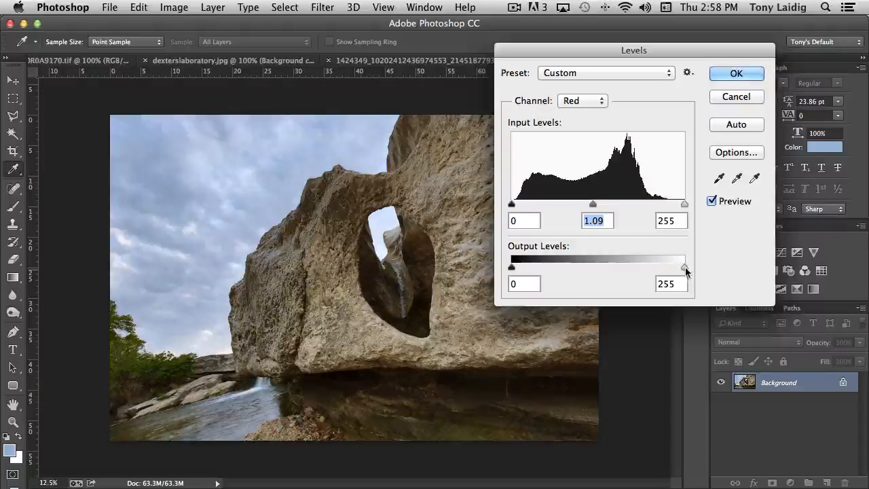
click(583, 101)
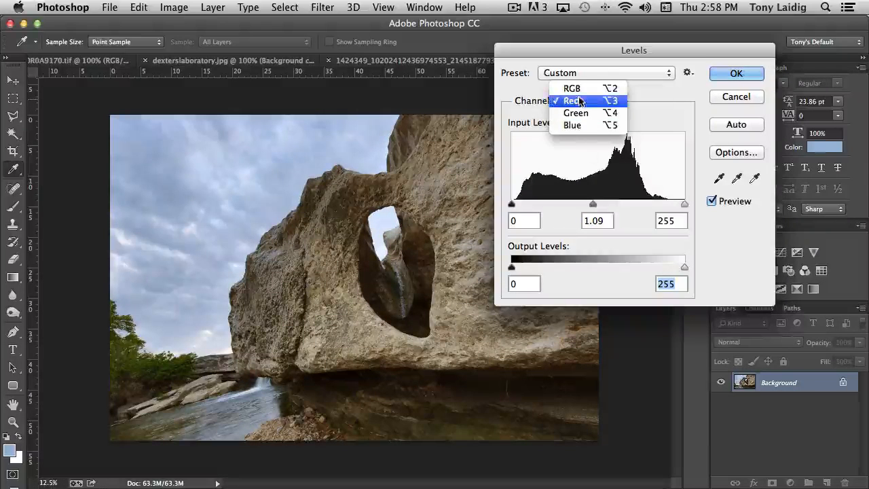
click(572, 89)
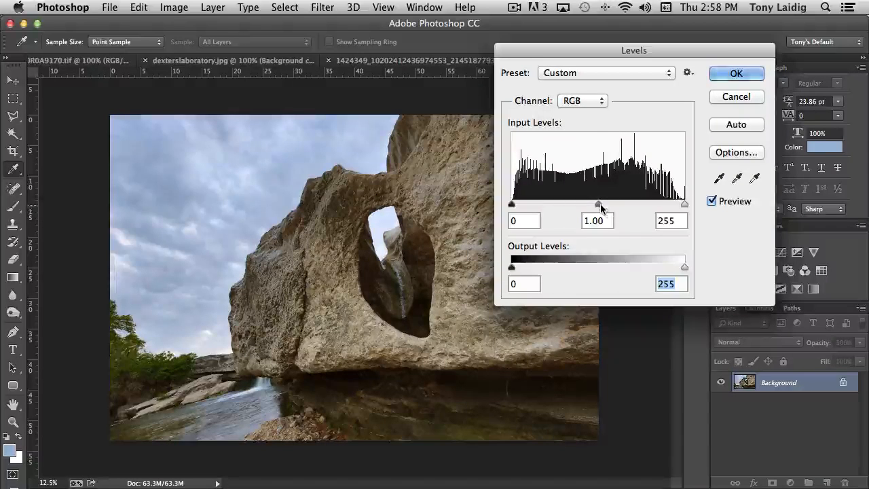
Set the RGB channel's midtone input level to 1.20 and apply the Levels adjustment
mouse_move(598, 203)
mouse_down()
mouse_move(610, 204)
mouse_move(587, 207)
mouse_up()
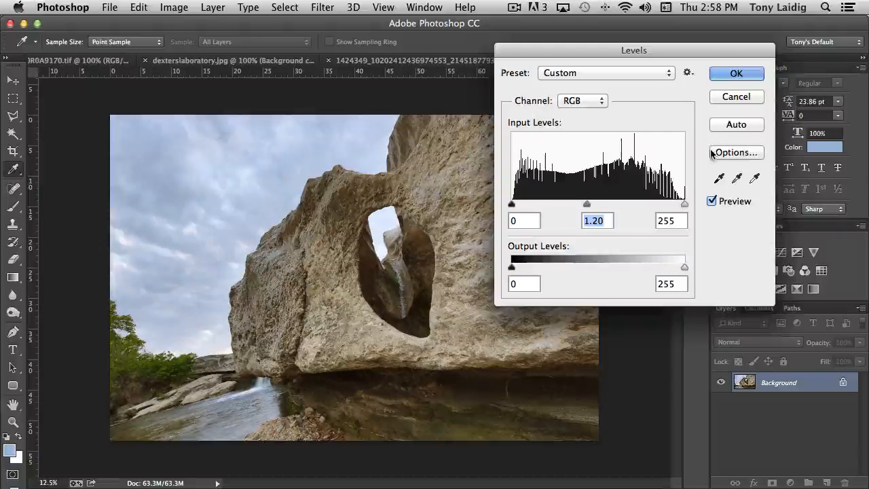
click(736, 74)
key(v)
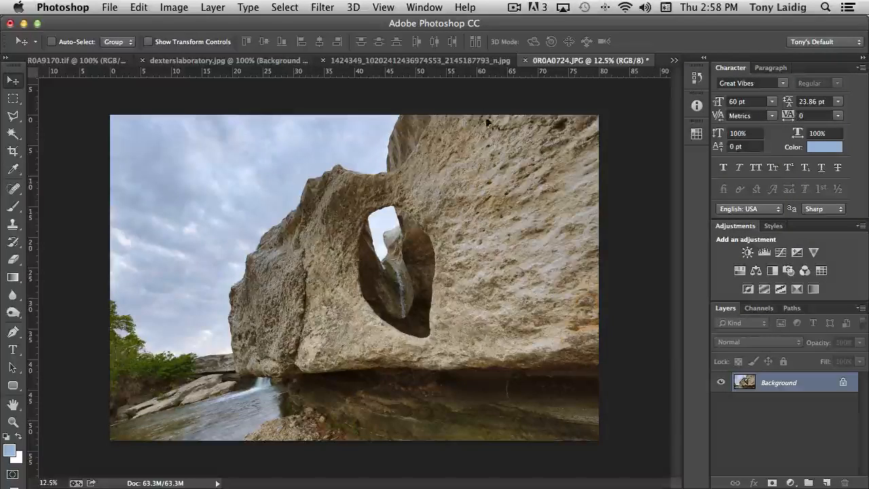
Open the Curves adjustment and review its available channels and presets, keeping the RGB channel and Default preset
click(173, 6)
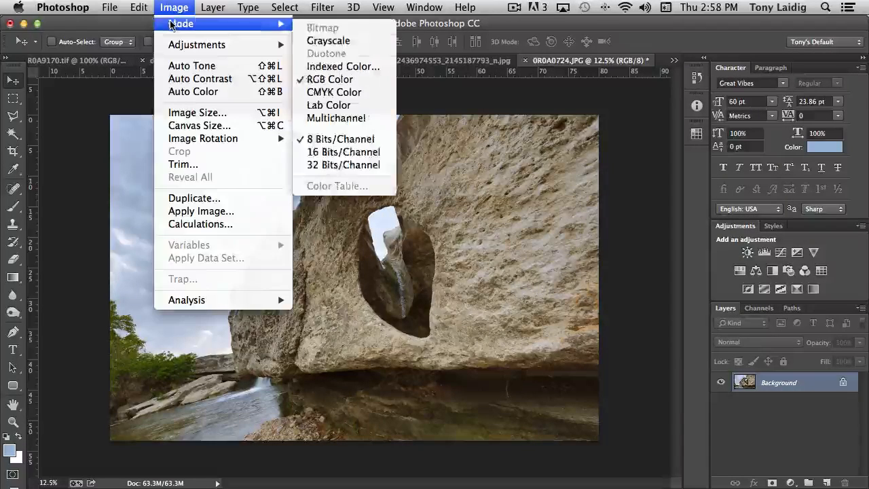
mouse_move(196, 44)
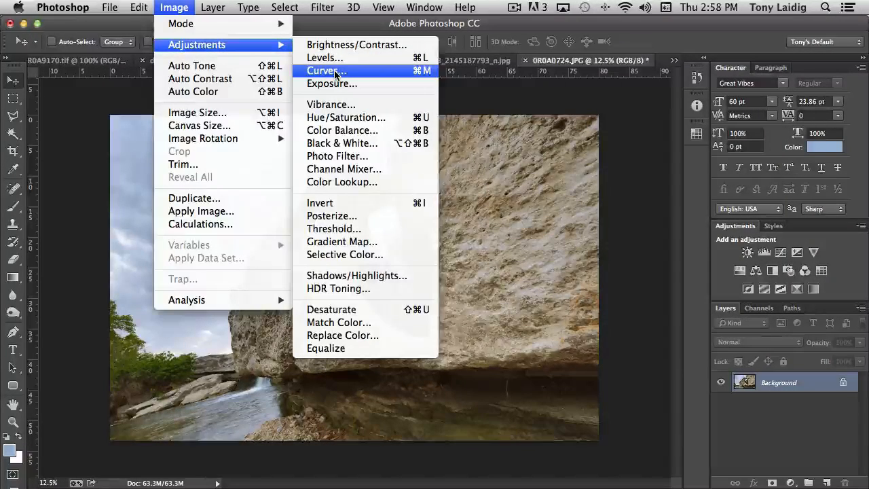
click(335, 72)
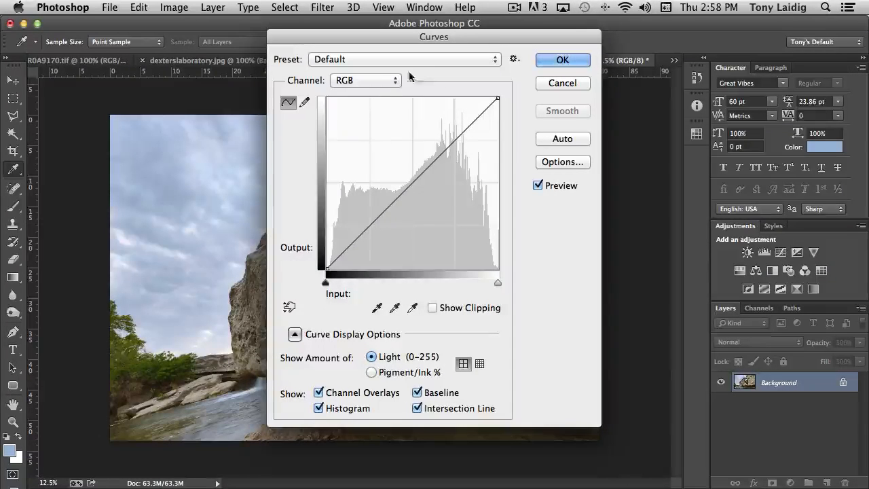
click(366, 80)
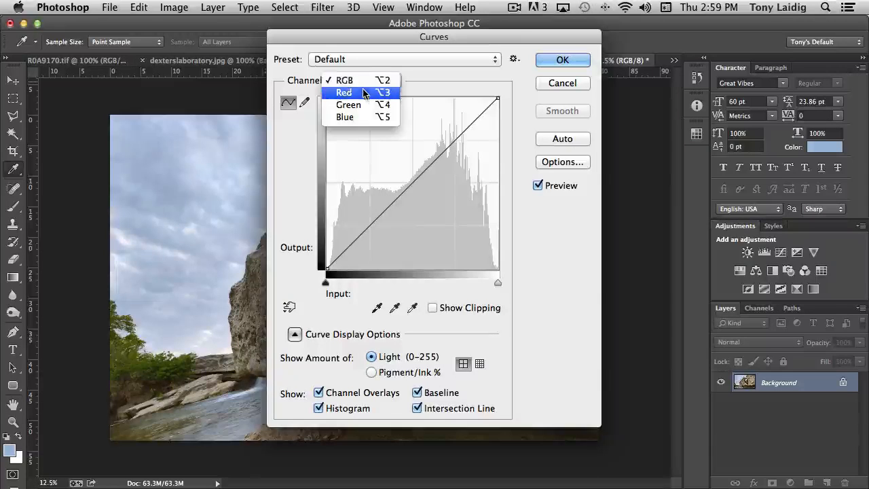
click(364, 82)
click(399, 60)
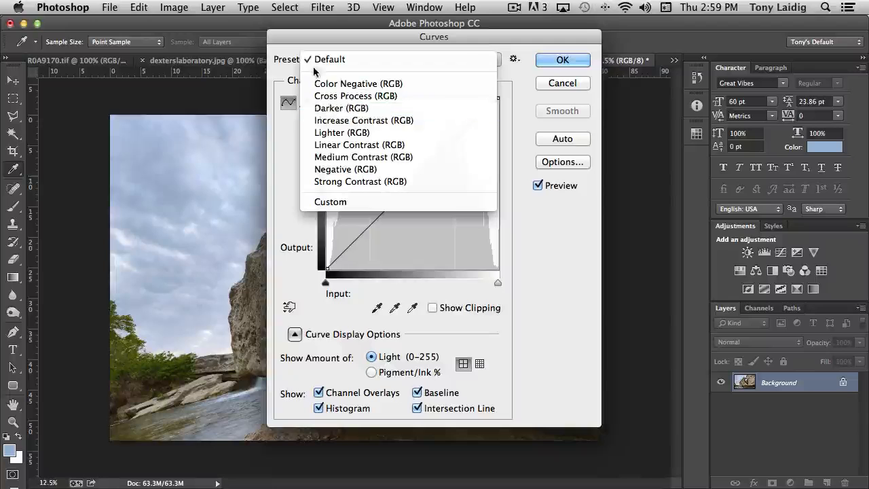
click(555, 234)
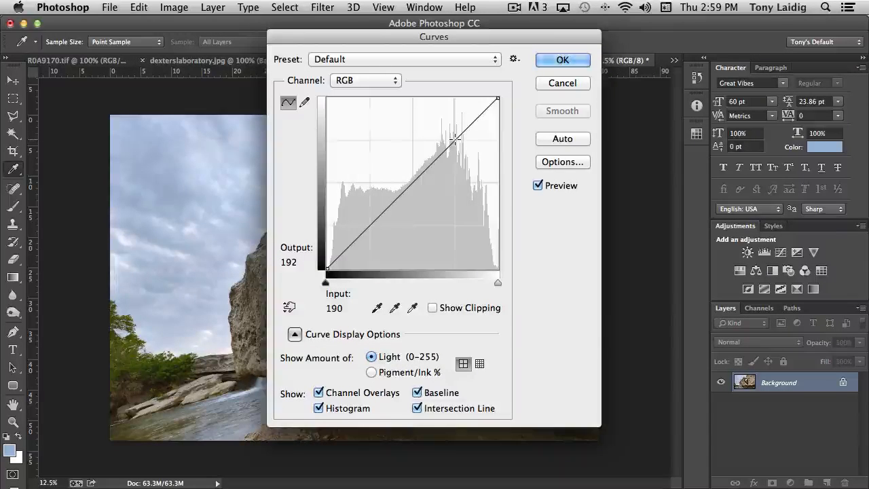
Try an RGB curve with an upper-tone point at input 165, output 153 and a lower-tone point at input 81, output 71
drag(454, 138, 452, 156)
drag(414, 38, 749, 25)
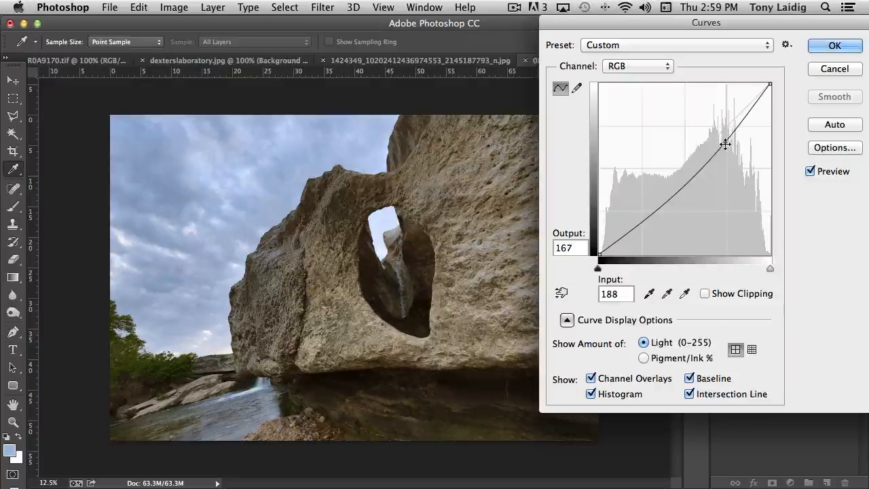
mouse_move(725, 143)
mouse_down()
mouse_move(724, 154)
mouse_move(704, 155)
mouse_move(730, 155)
mouse_move(717, 154)
mouse_up()
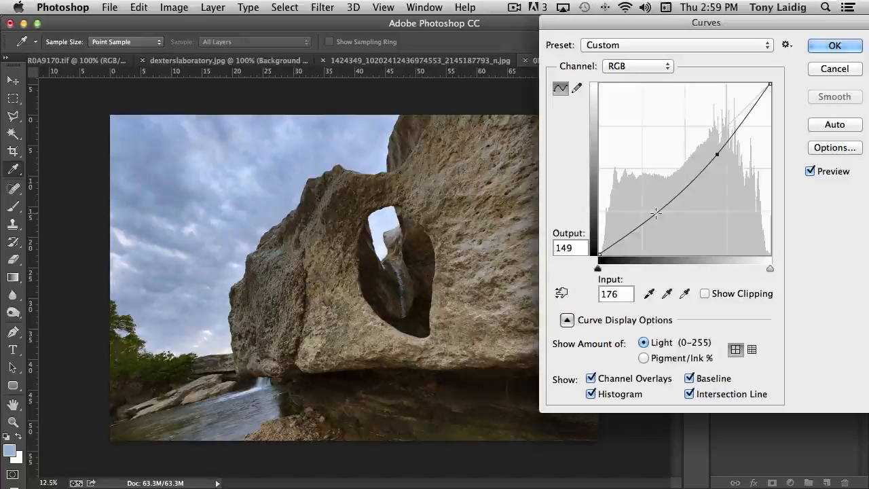
drag(655, 213, 654, 206)
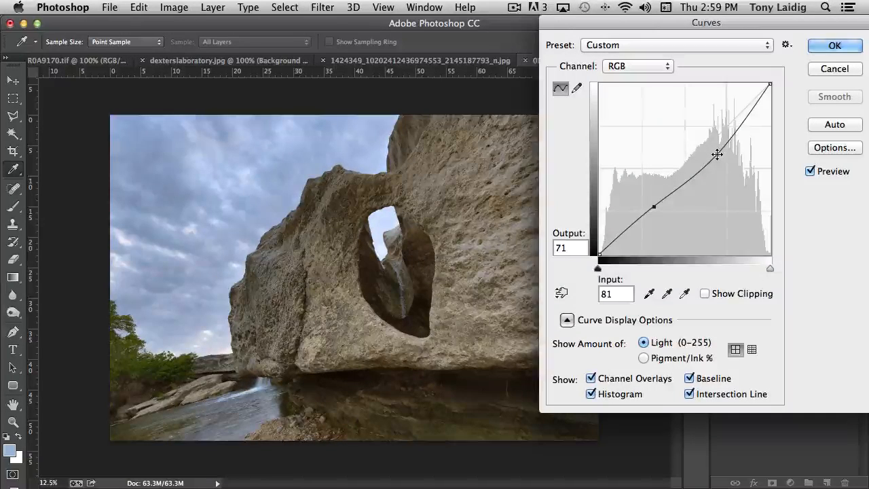
mouse_move(717, 154)
mouse_down()
mouse_move(721, 148)
mouse_move(703, 158)
mouse_up()
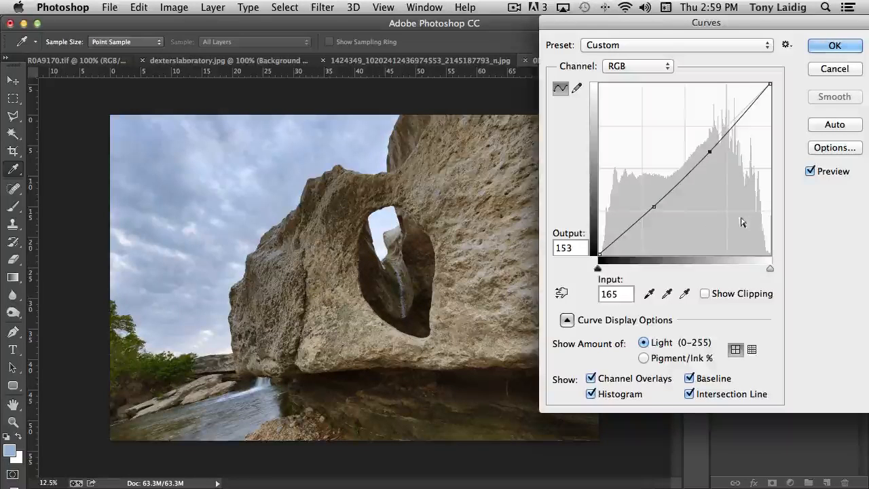
Try a darker shadow point at input 45, output 33 with the upper point at 153, 151, and discard the Curves adjustment
drag(631, 230, 630, 228)
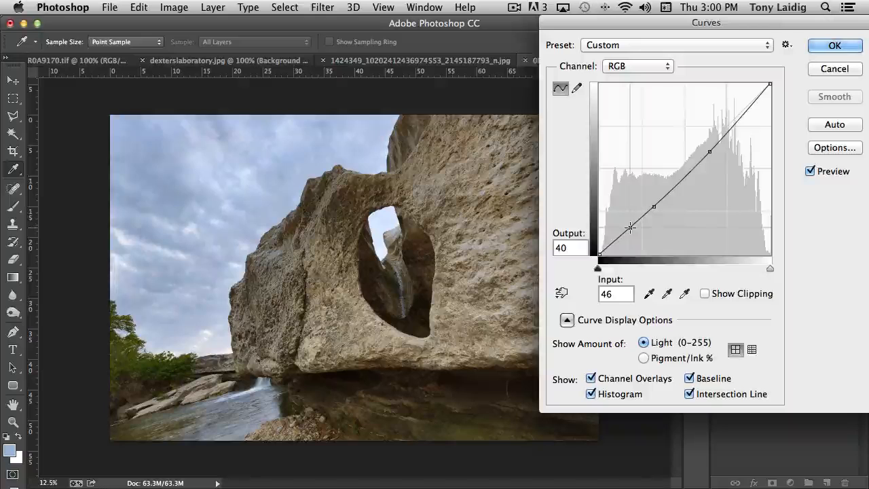
mouse_move(630, 228)
mouse_down()
mouse_move(623, 187)
mouse_move(624, 207)
mouse_move(631, 202)
mouse_move(608, 209)
mouse_move(629, 232)
mouse_up()
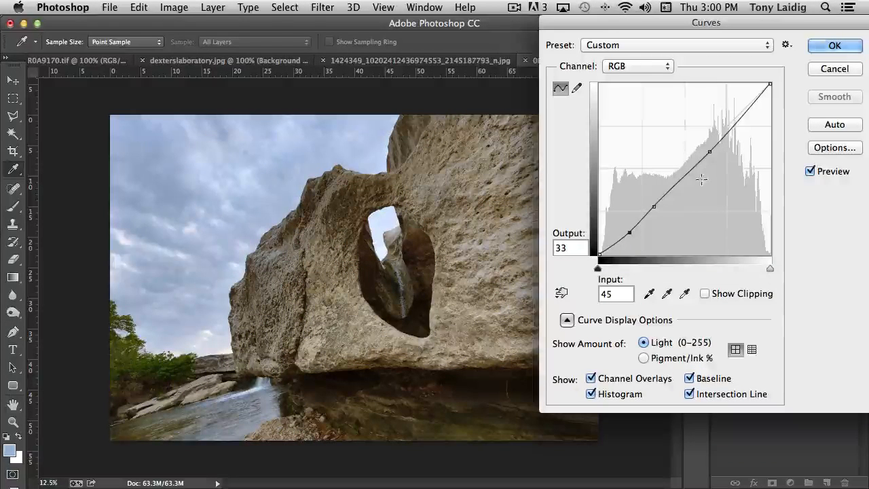
mouse_move(708, 151)
mouse_down()
mouse_move(712, 160)
mouse_move(701, 155)
mouse_up()
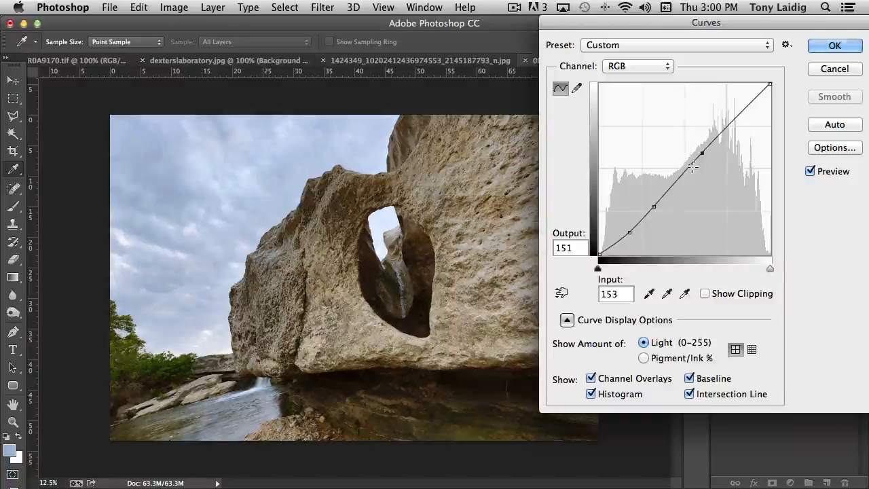
drag(711, 25, 593, 24)
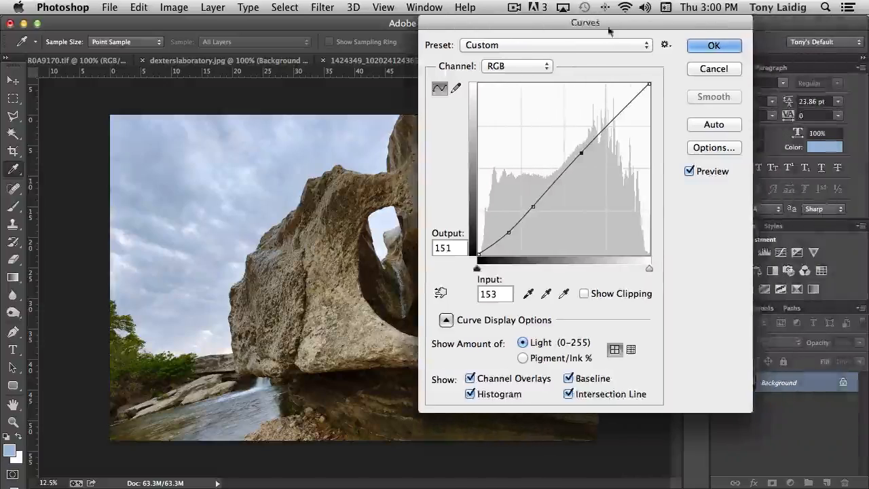
click(713, 68)
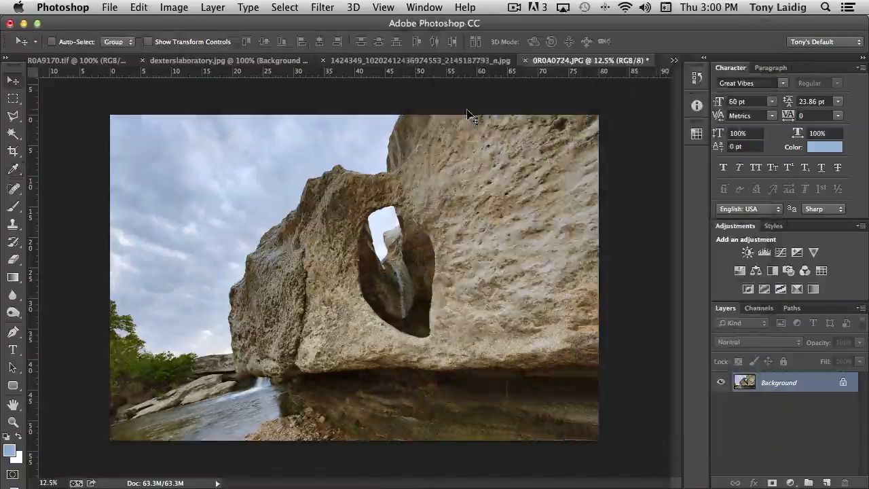
Open the Exposure adjustment and move its dialog away from the middle of the photo
click(175, 7)
mouse_move(223, 45)
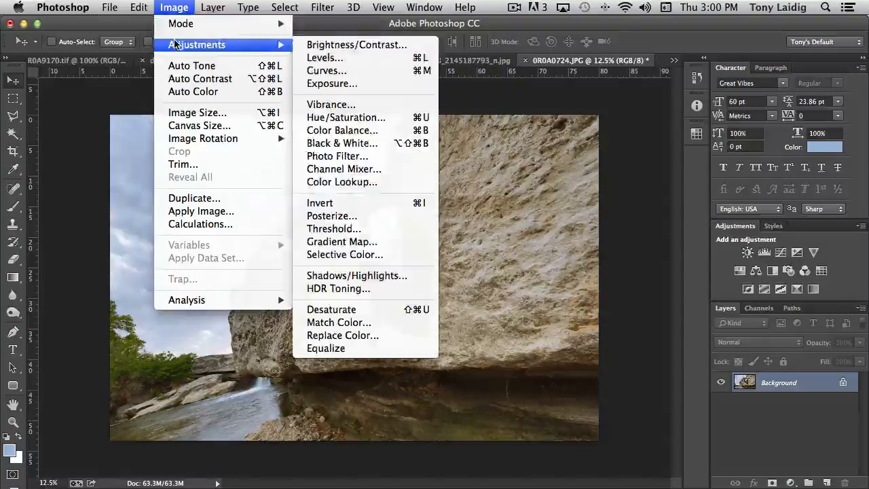
click(360, 83)
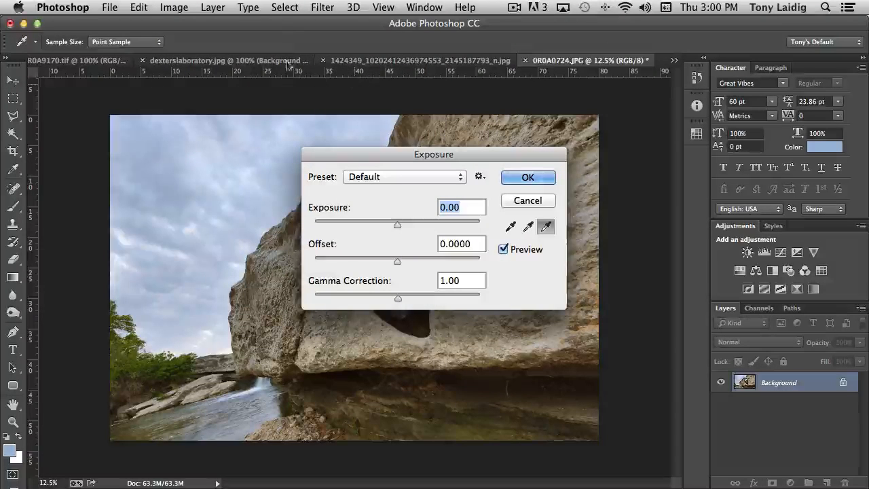
drag(388, 151, 599, 81)
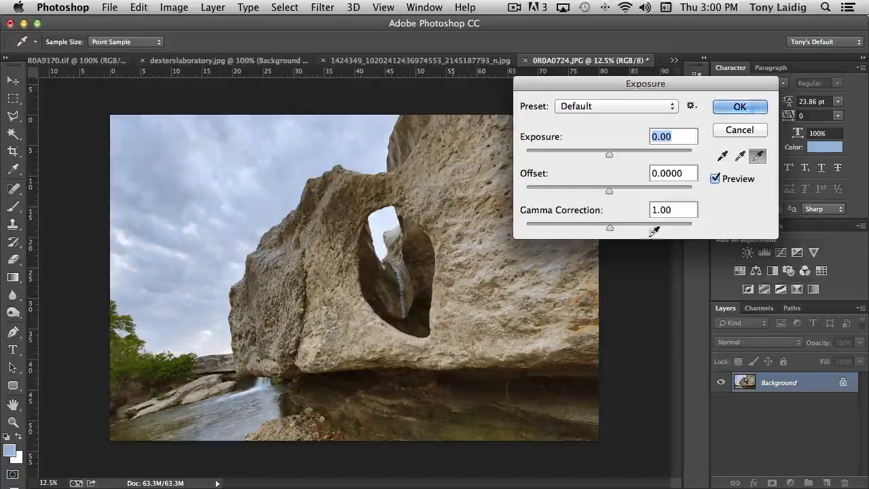
Try an exposure of +0.66, an offset of +0.0246 and a gamma correction of 0.79
click(608, 155)
mouse_move(609, 154)
mouse_down()
mouse_move(625, 156)
mouse_move(617, 159)
mouse_up()
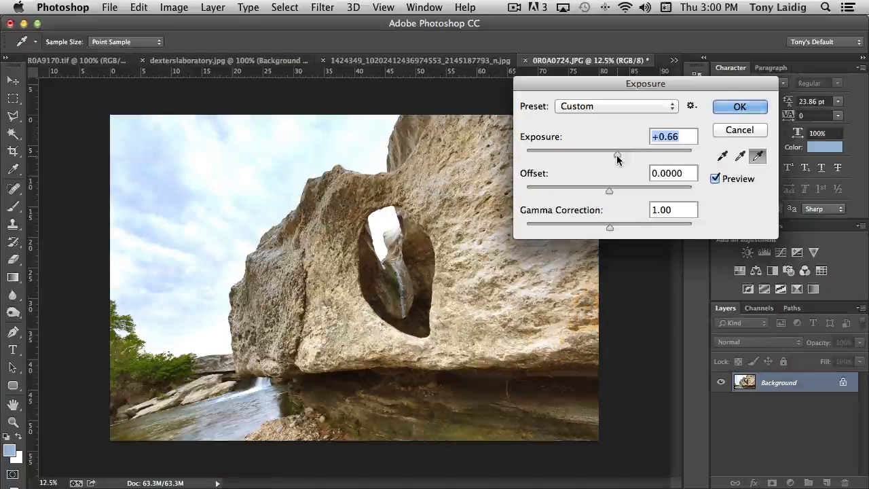
mouse_move(609, 192)
mouse_down()
mouse_move(624, 192)
mouse_move(598, 194)
mouse_move(613, 195)
mouse_up()
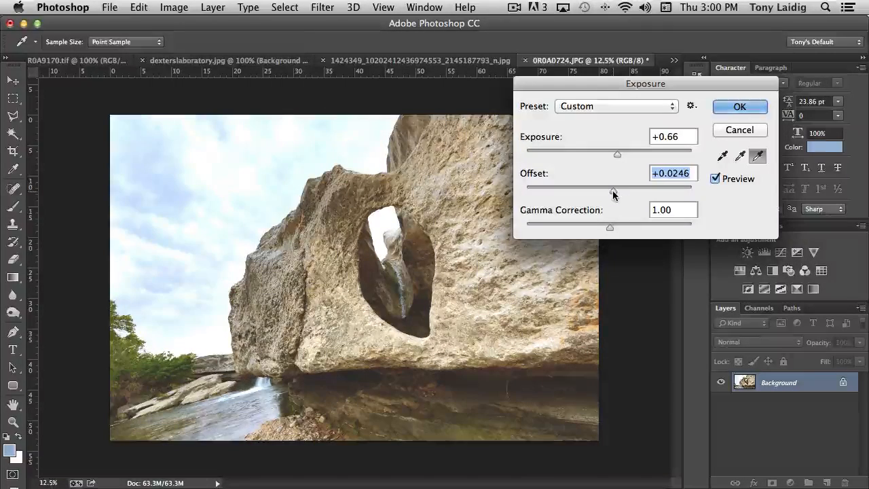
mouse_move(610, 227)
mouse_down()
mouse_move(591, 232)
mouse_move(623, 233)
mouse_up()
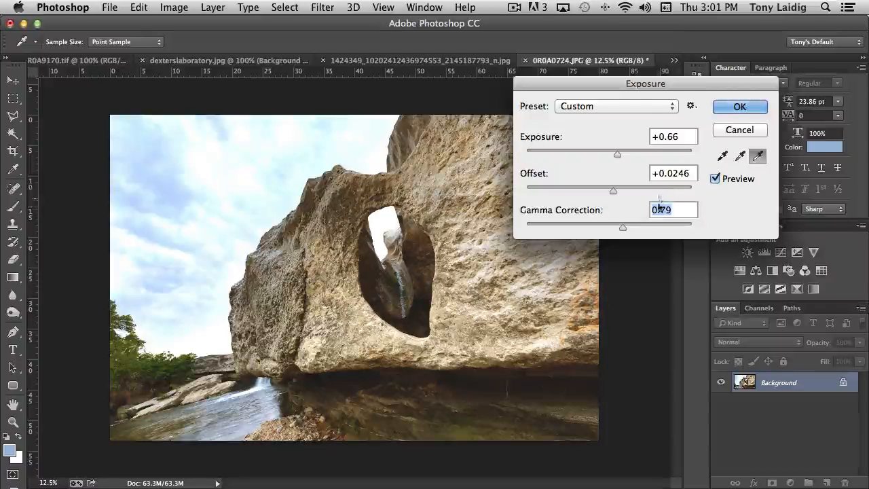
Try the Minus 2.0 and Plus 1.0 exposure presets, and reduce the exposure to +0.38
click(614, 106)
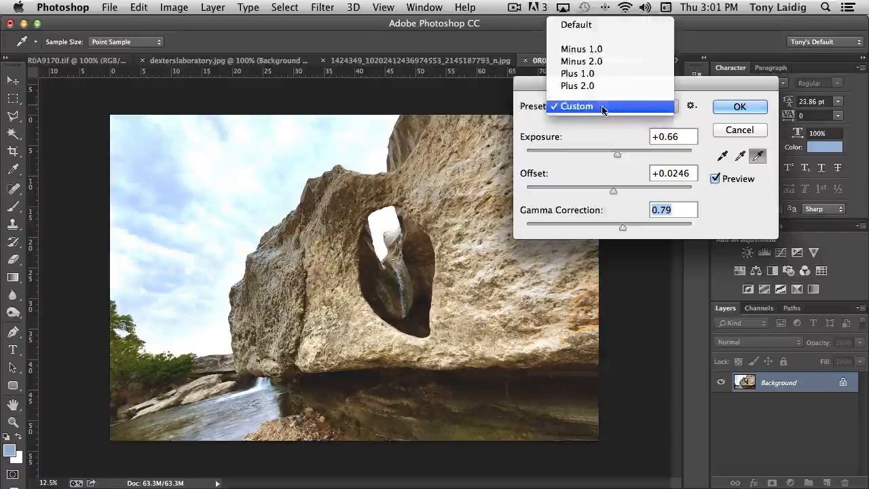
click(582, 62)
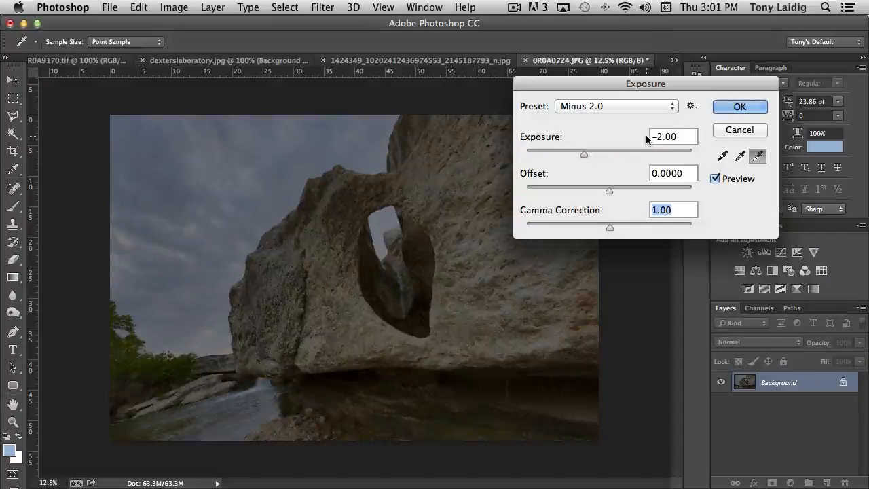
click(606, 107)
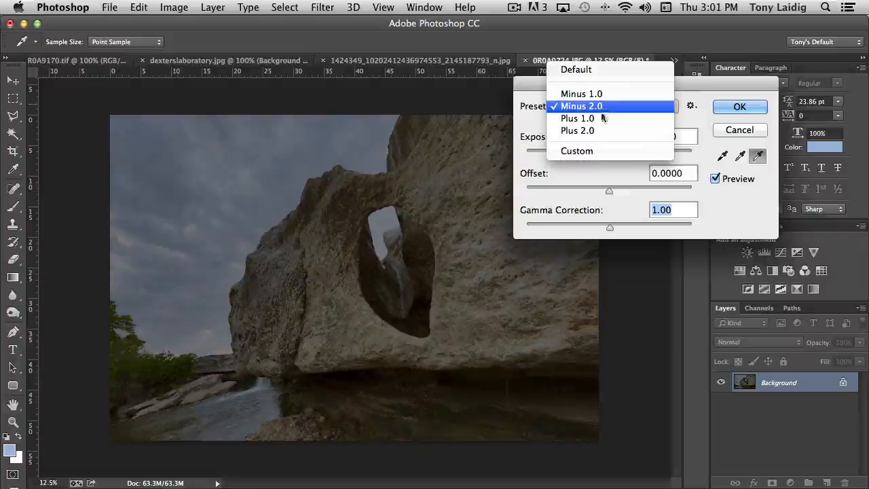
click(600, 117)
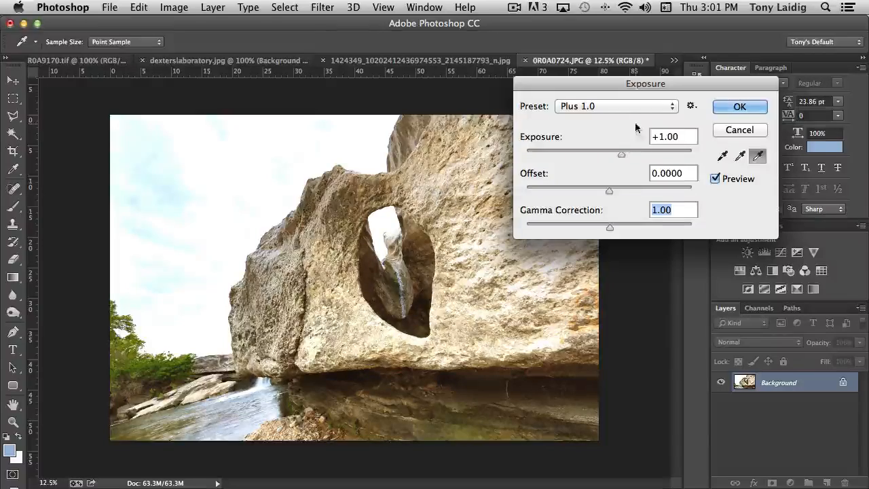
drag(621, 156, 614, 157)
Sample the black point from the dark shrubs and again from the shadow beneath the rock, giving an offset of -0.0765
click(758, 158)
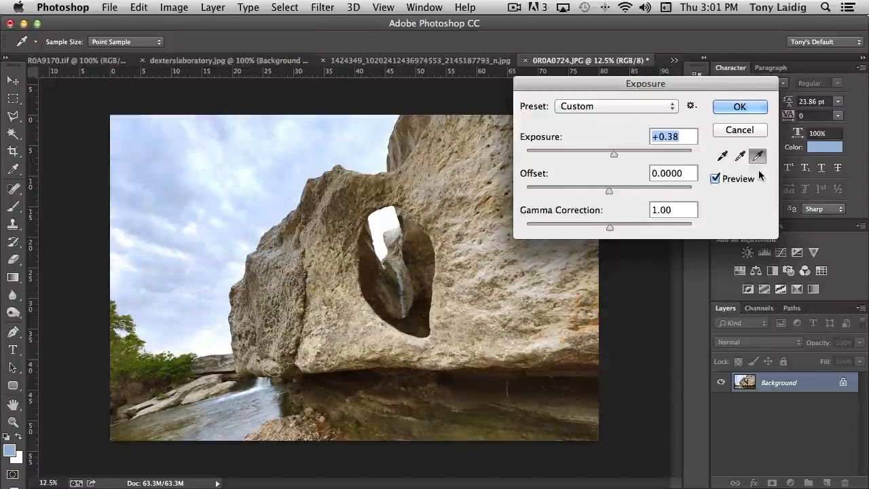
click(719, 157)
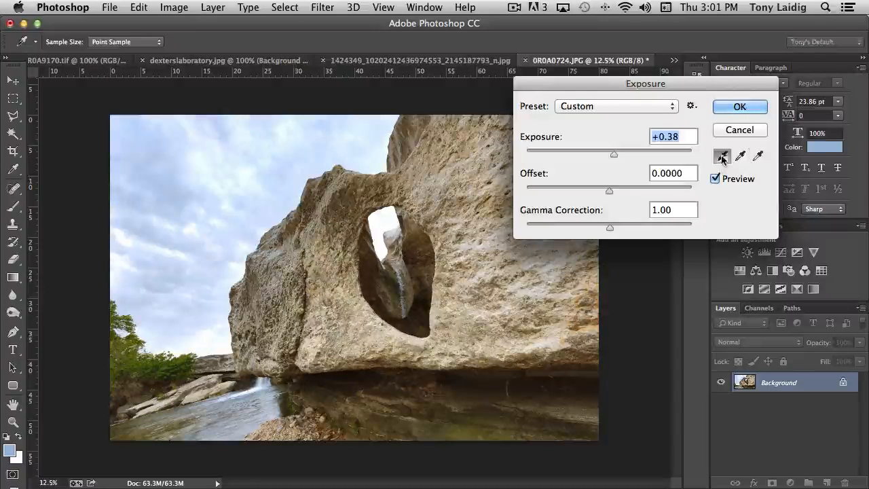
click(174, 371)
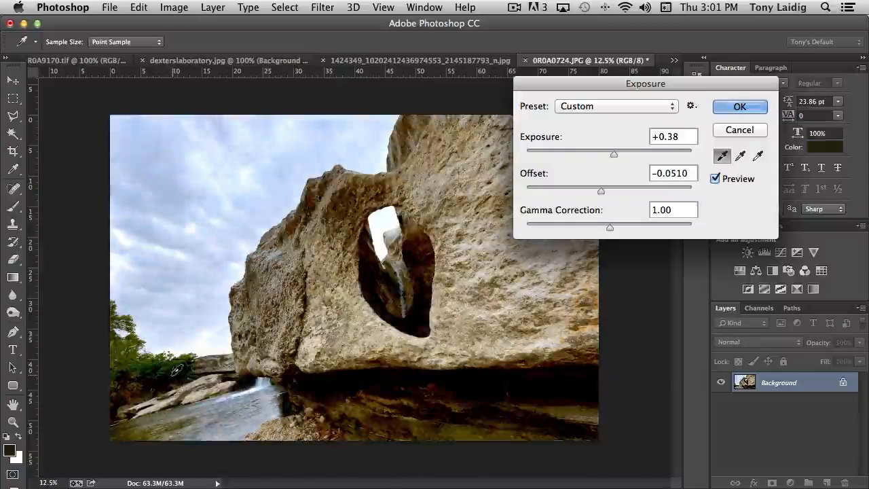
click(391, 370)
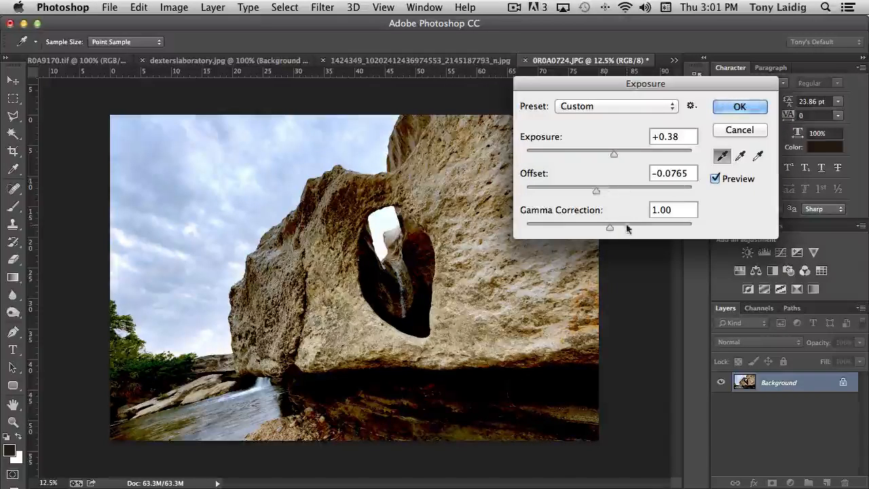
Raise the exposure to +0.66, keeping the black point eyedropper active
mouse_move(612, 157)
mouse_down()
mouse_move(627, 155)
mouse_move(610, 156)
mouse_up()
drag(616, 157, 618, 155)
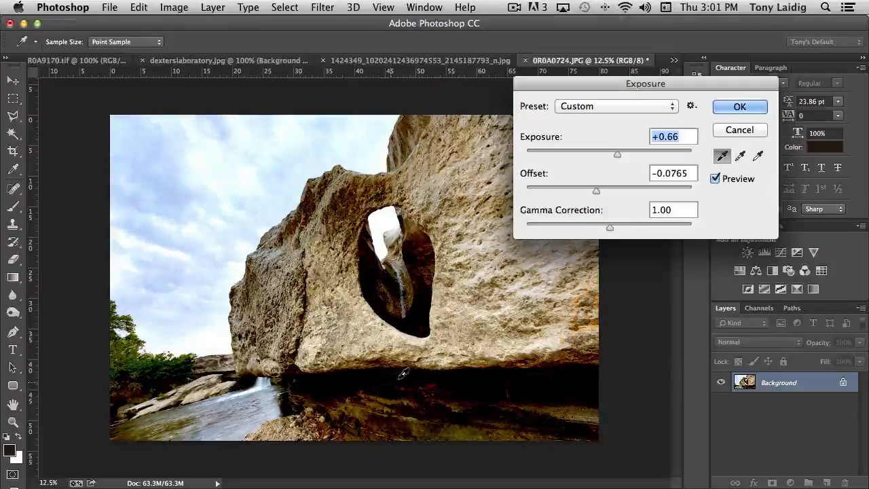
click(722, 157)
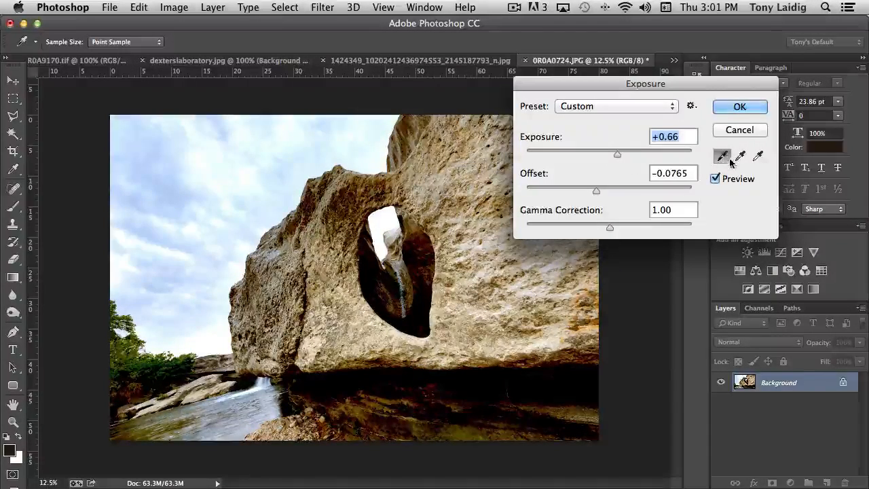